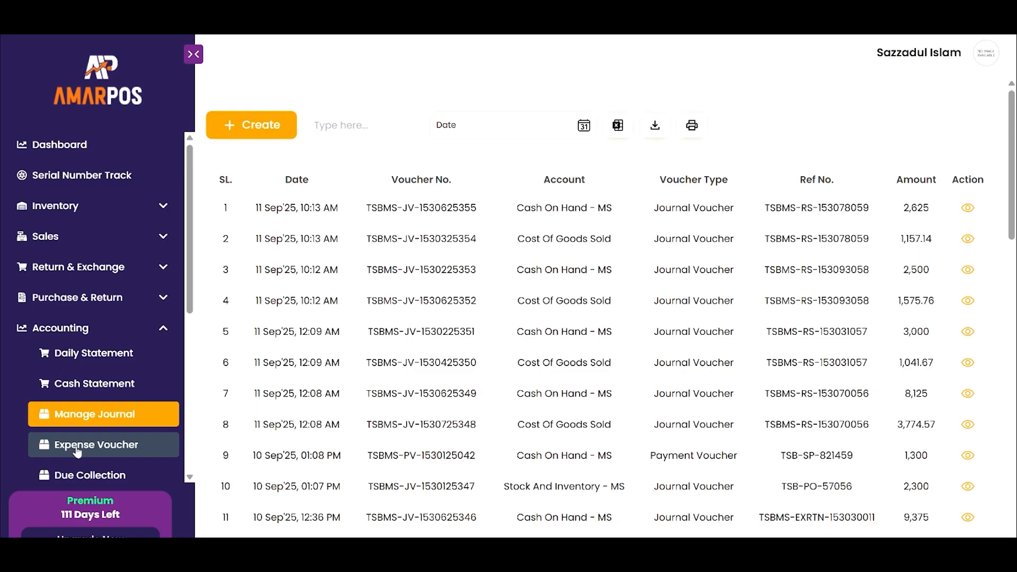
- Open the Expense Voucher page and inspect its voucher list columns and date filter calendar
{"action": "left_click", "coordinate": [49, 450]}
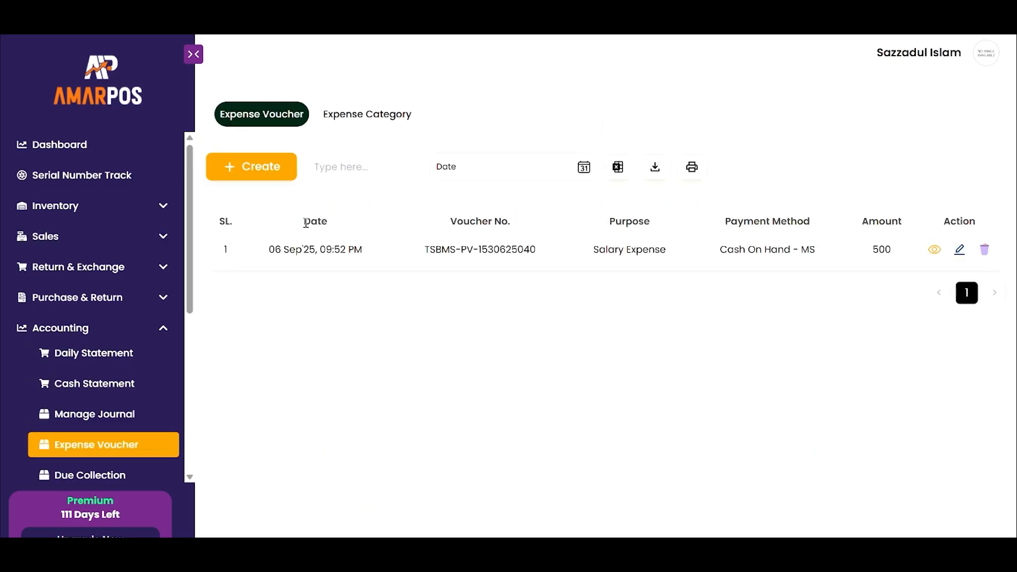
{"action": "left_click_drag", "start_coordinate": [305, 223], "coordinate": [342, 225]}
{"action": "left_click_drag", "start_coordinate": [452, 221], "coordinate": [530, 224]}
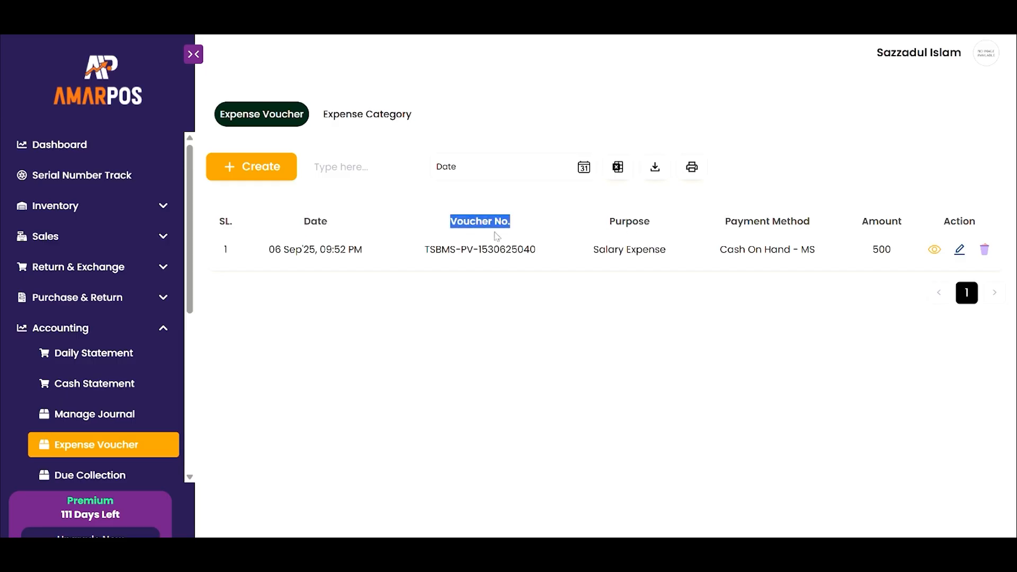
{"action": "left_click", "coordinate": [571, 181]}
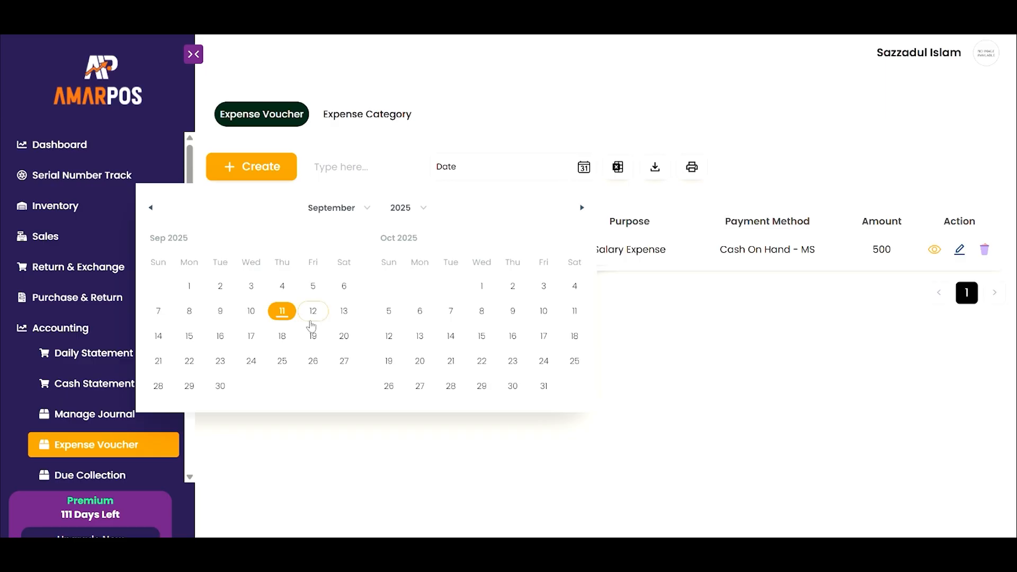
{"action": "left_click", "coordinate": [645, 302]}
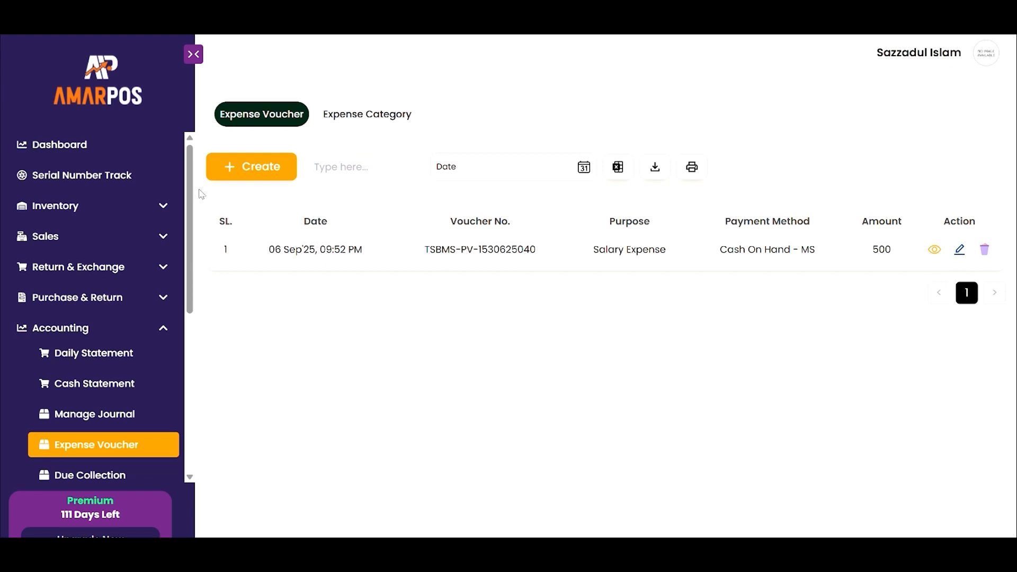
- Open a new expense voucher form, browse its list of expense categories, and close the form
{"action": "left_click", "coordinate": [236, 173]}
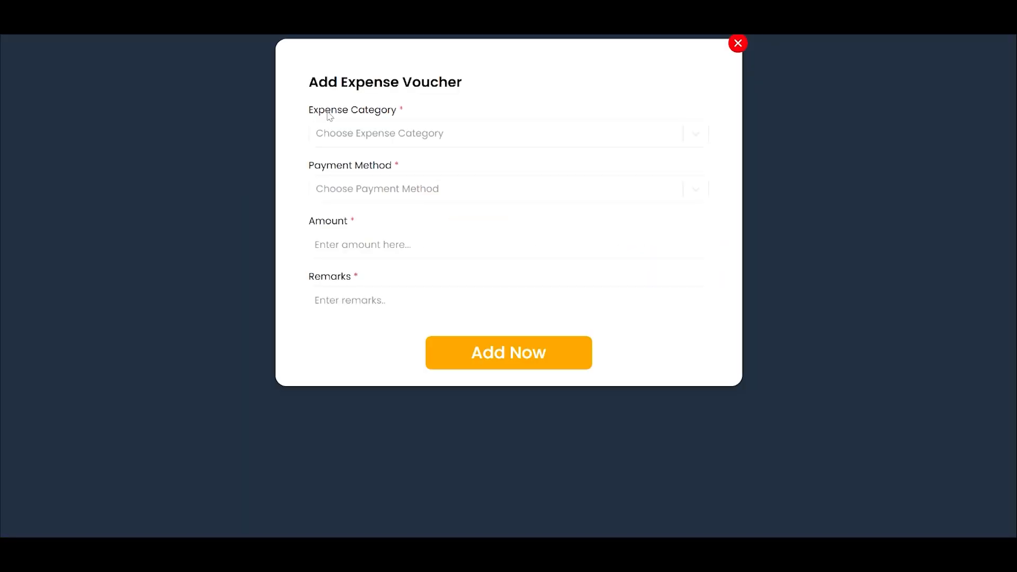
{"action": "left_click", "coordinate": [386, 137]}
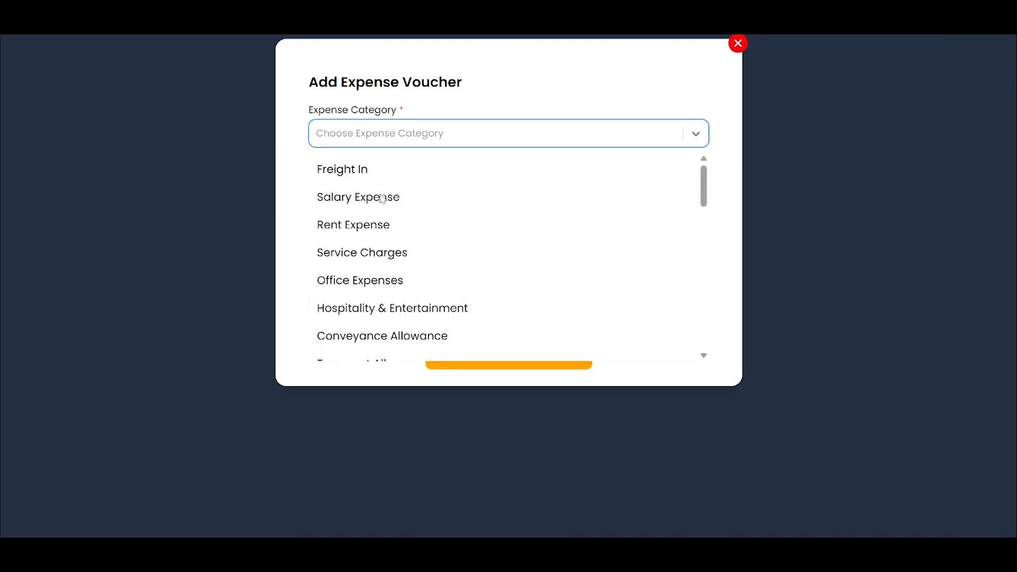
{"action": "scroll", "coordinate": [373, 222], "scroll_direction": "down", "scroll_amount": 10}
{"action": "scroll", "coordinate": [373, 224], "scroll_direction": "up", "scroll_amount": 10}
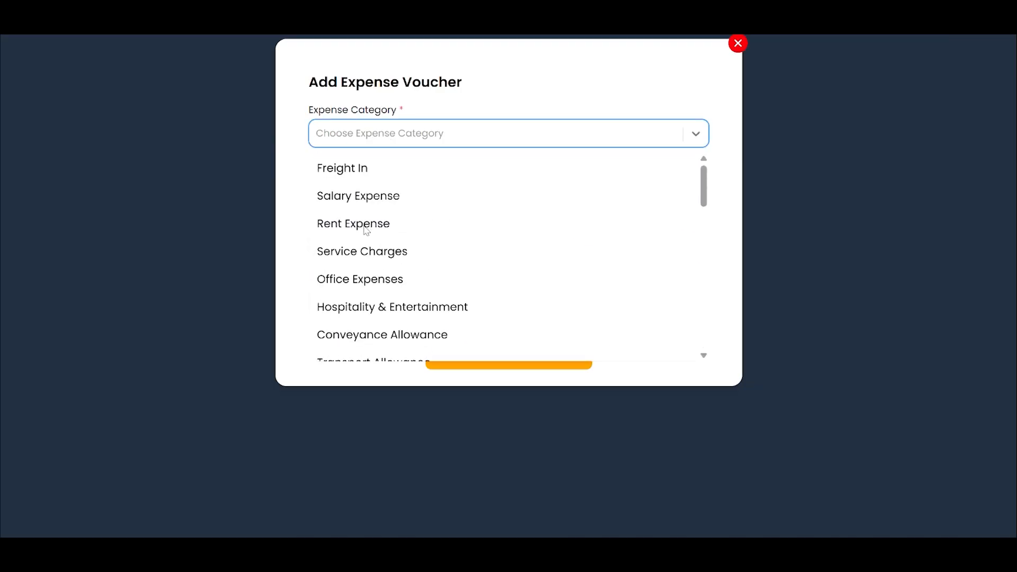
{"action": "scroll", "coordinate": [365, 229], "scroll_direction": "down", "scroll_amount": 10}
{"action": "scroll", "coordinate": [421, 318], "scroll_direction": "up", "scroll_amount": 7}
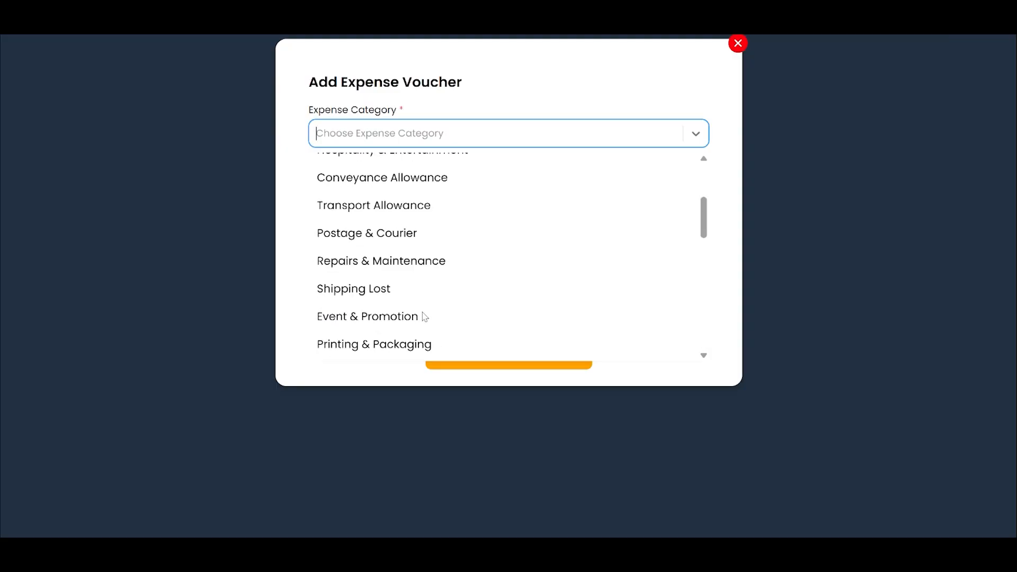
{"action": "scroll", "coordinate": [424, 316], "scroll_direction": "up", "scroll_amount": 3}
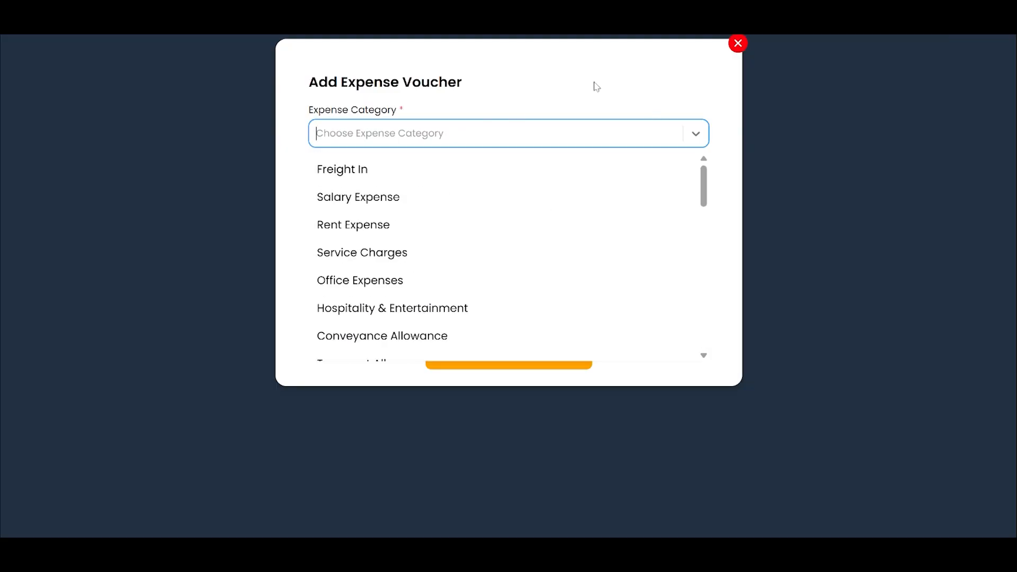
{"action": "left_click", "coordinate": [736, 48]}
- Start a new expense voucher with category Salary Expense and payment method Cash On Hand - MS
{"action": "left_click", "coordinate": [271, 178]}
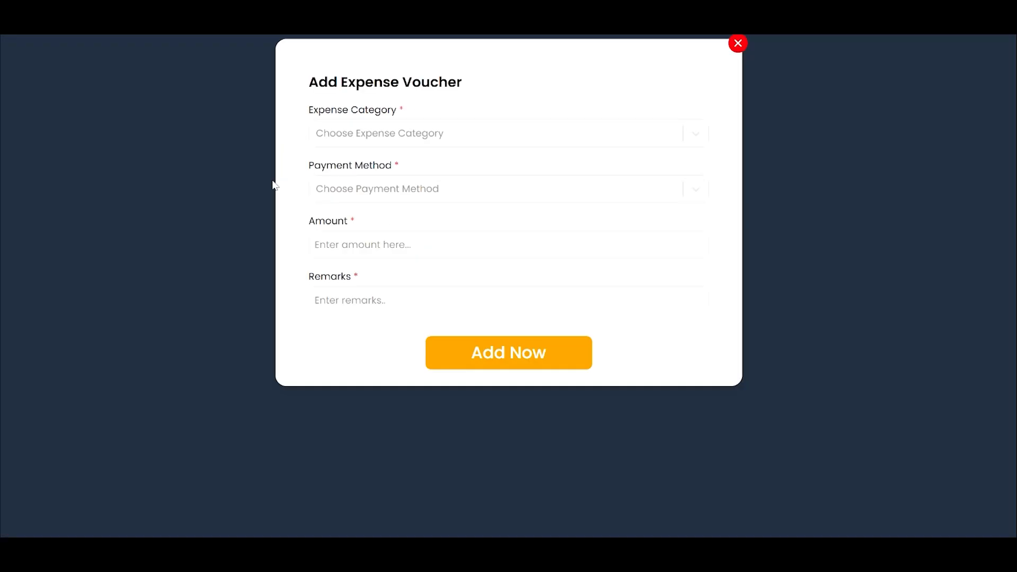
{"action": "left_click", "coordinate": [351, 142]}
{"action": "left_click", "coordinate": [350, 197]}
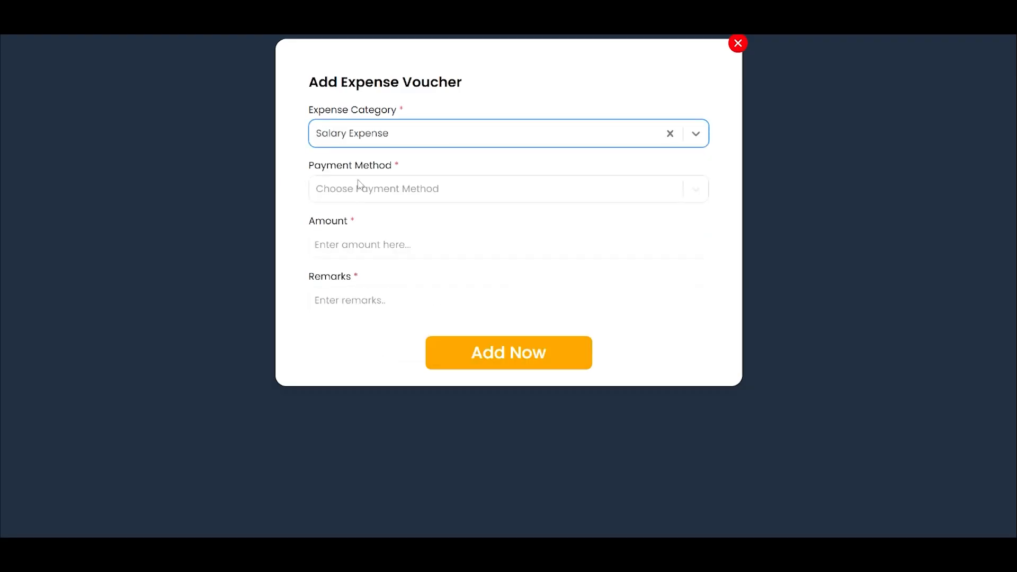
{"action": "left_click", "coordinate": [360, 181]}
{"action": "left_click", "coordinate": [358, 223]}
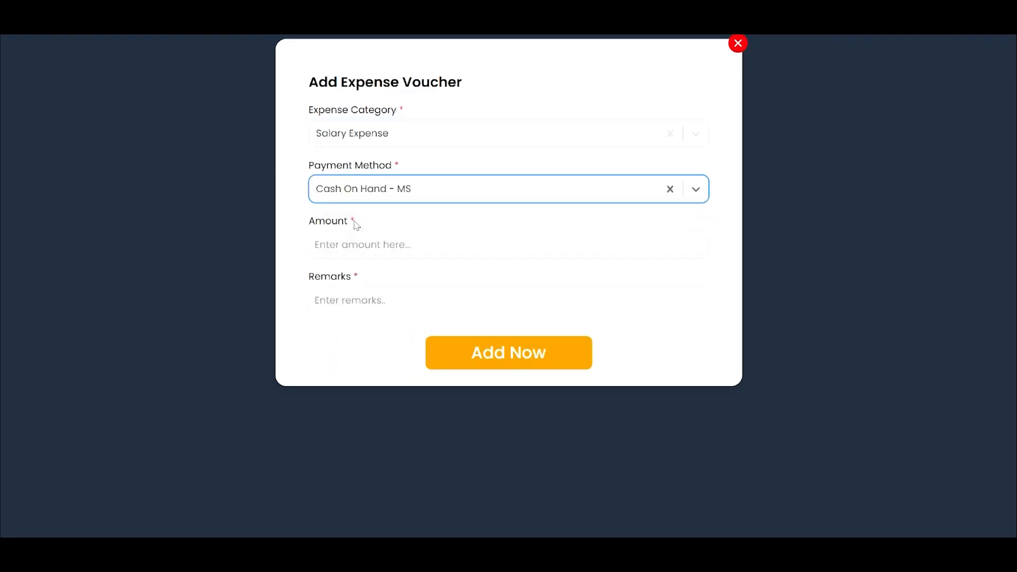
- Set the voucher amount to 120 and add the expense voucher
{"action": "left_click", "coordinate": [333, 200]}
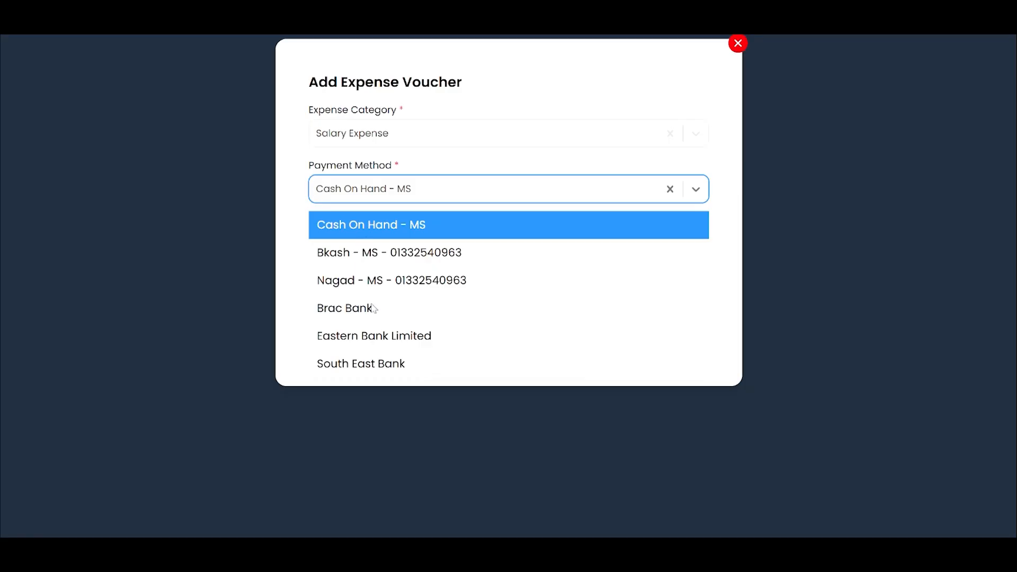
{"action": "left_click", "coordinate": [363, 199]}
{"action": "left_click", "coordinate": [368, 239]}
{"action": "type", "text": "120"}
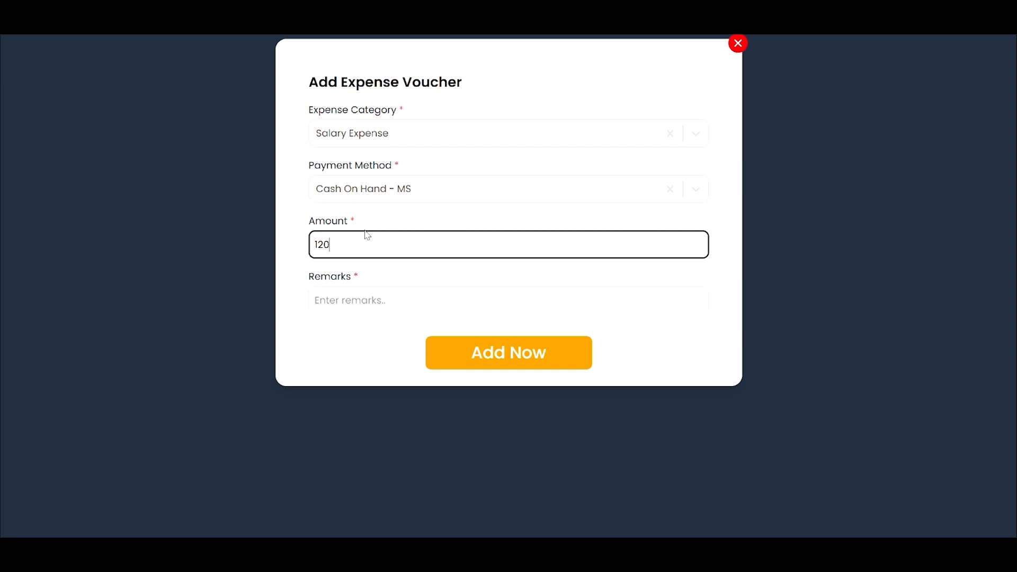
{"action": "left_click", "coordinate": [347, 289]}
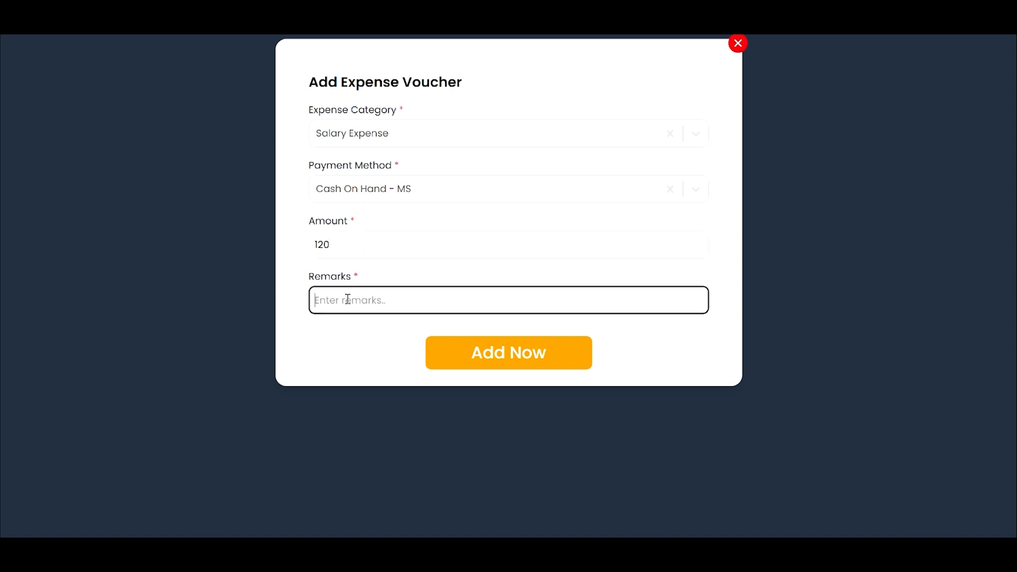
{"action": "left_click", "coordinate": [493, 356]}
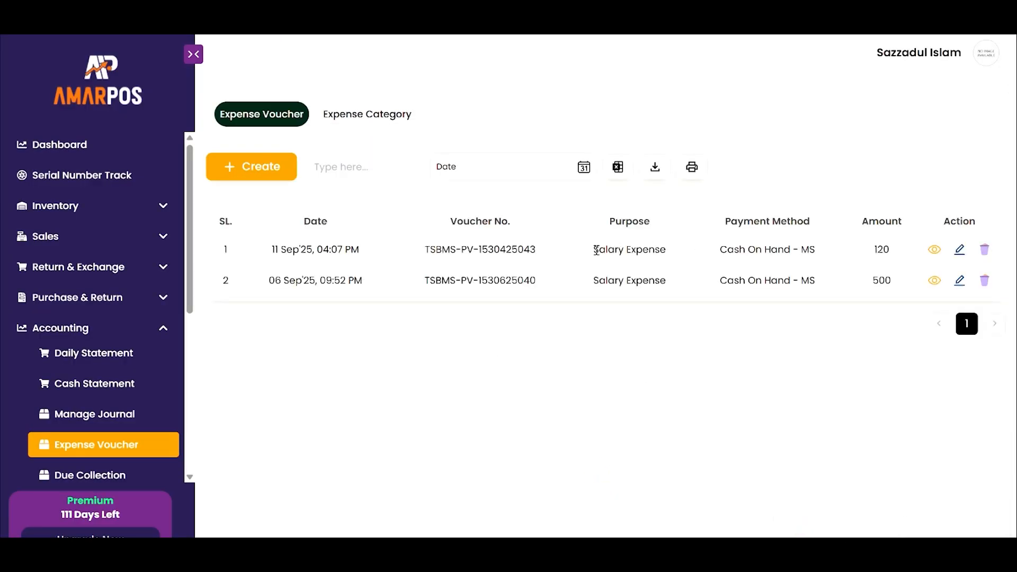
- Review the new voucher's row in the list and open the Expense Category list
{"action": "left_click_drag", "start_coordinate": [596, 250], "coordinate": [895, 255]}
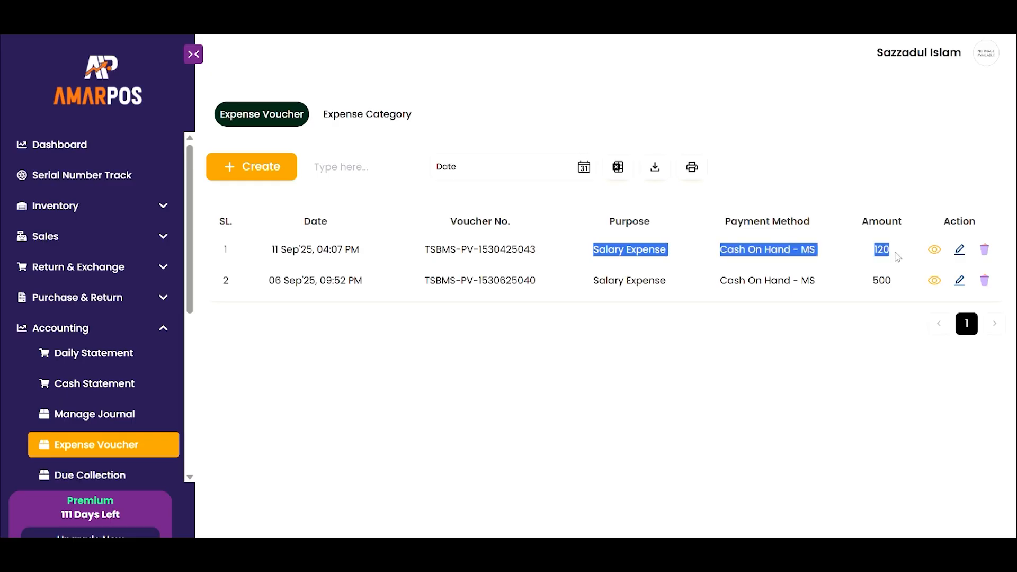
{"action": "left_click", "coordinate": [769, 375]}
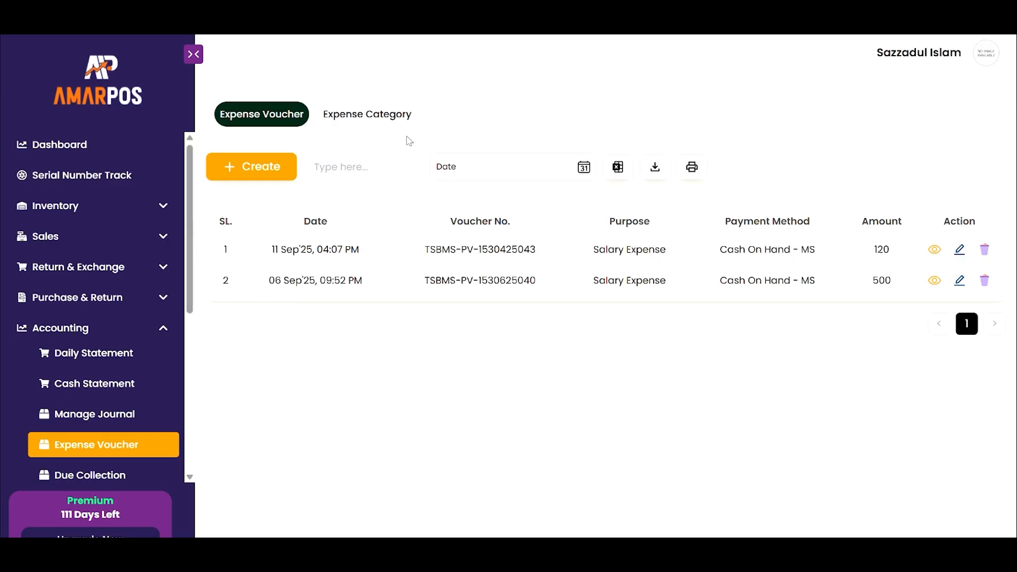
{"action": "left_click", "coordinate": [362, 123]}
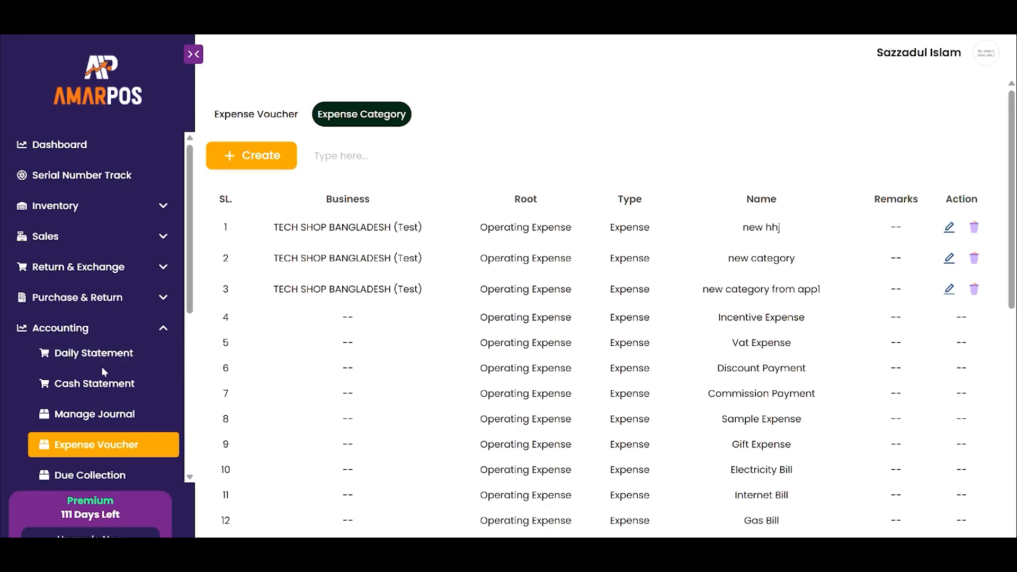
- Open the Due Collection page and inspect its collection summary totals and date filter calendar
{"action": "scroll", "coordinate": [99, 432], "scroll_direction": "down", "scroll_amount": 3}
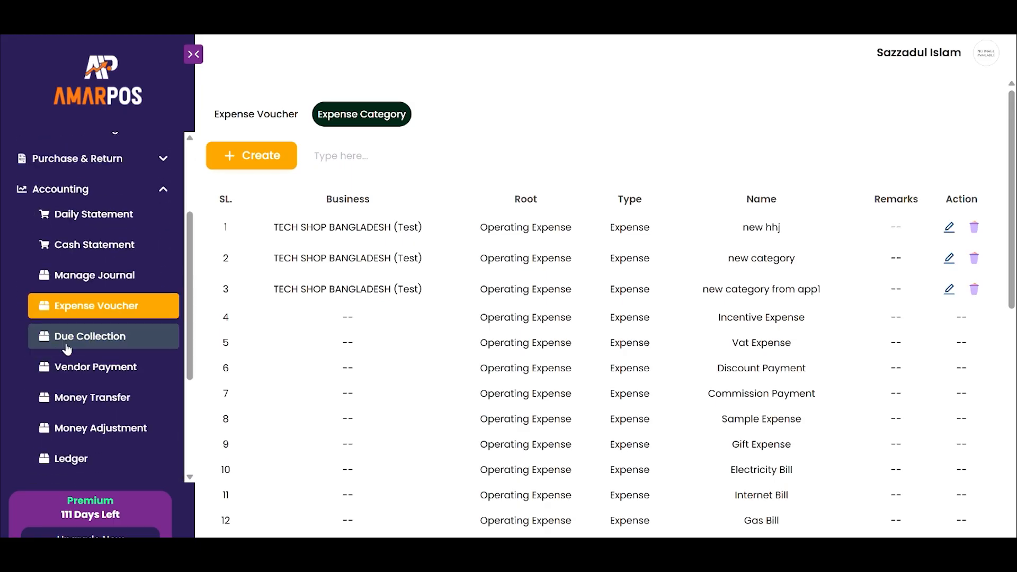
{"action": "left_click", "coordinate": [91, 339]}
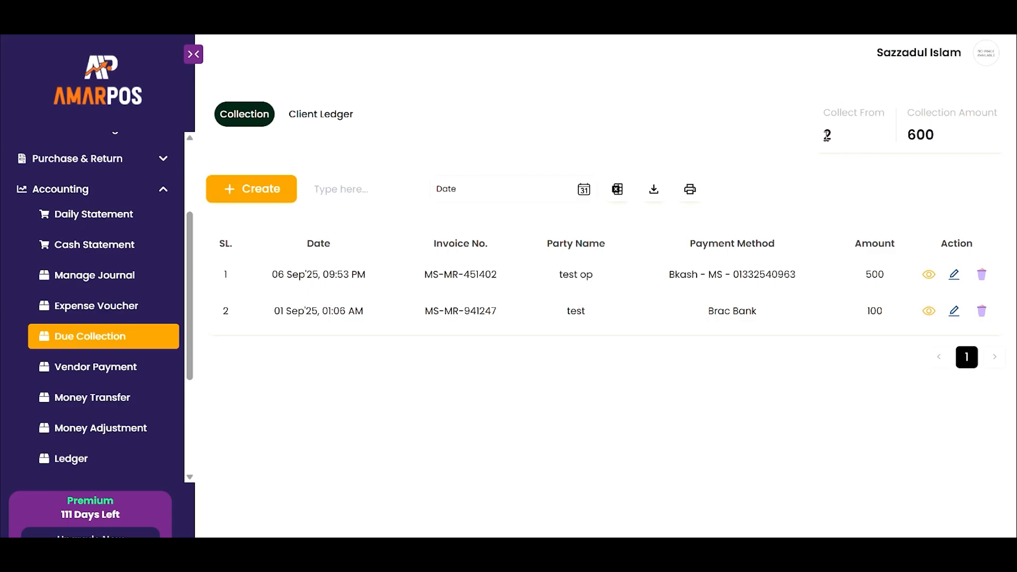
{"action": "double_click", "coordinate": [827, 136]}
{"action": "left_click_drag", "start_coordinate": [907, 135], "coordinate": [931, 135]}
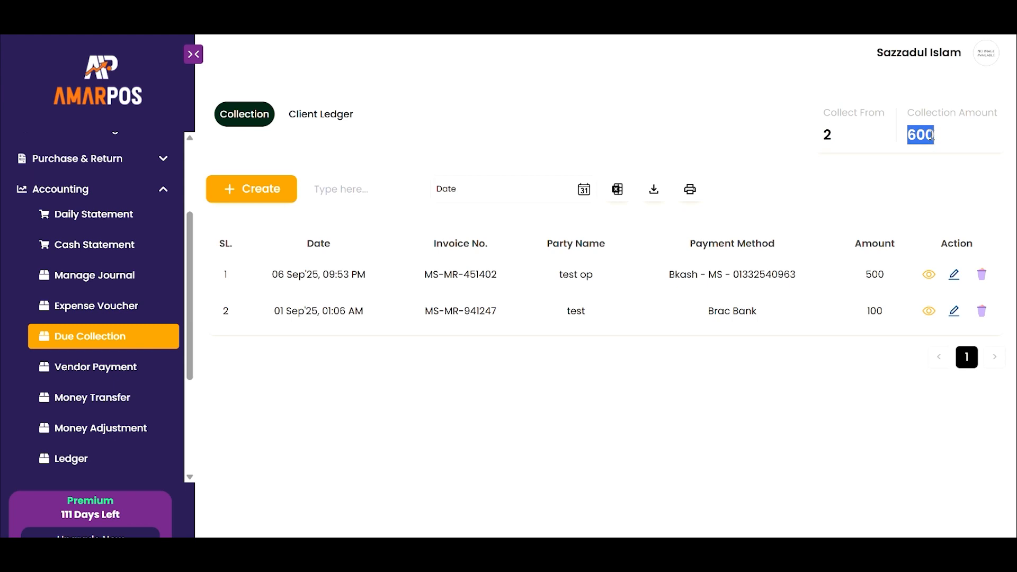
{"action": "left_click", "coordinate": [496, 200]}
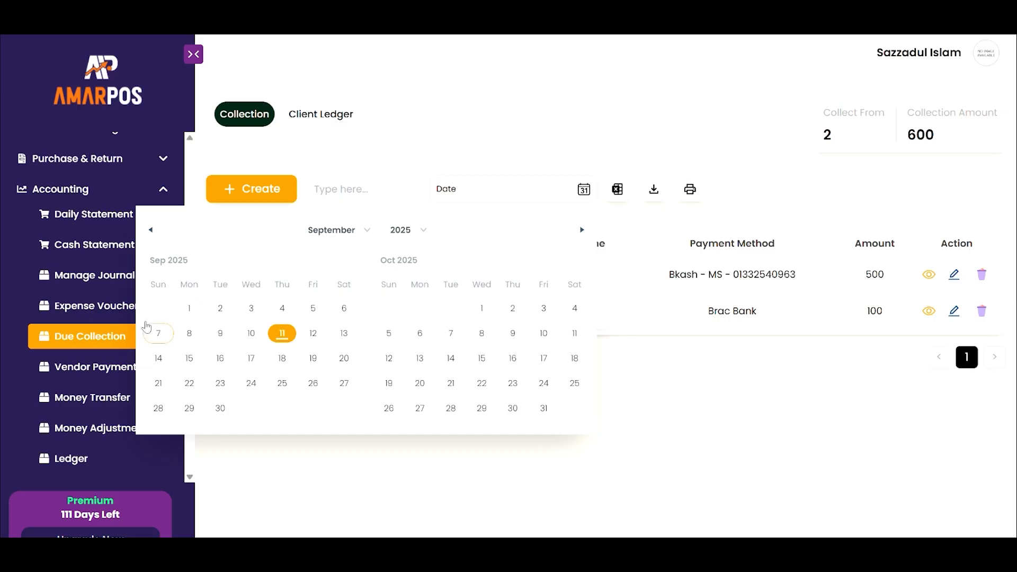
{"action": "left_click", "coordinate": [745, 105]}
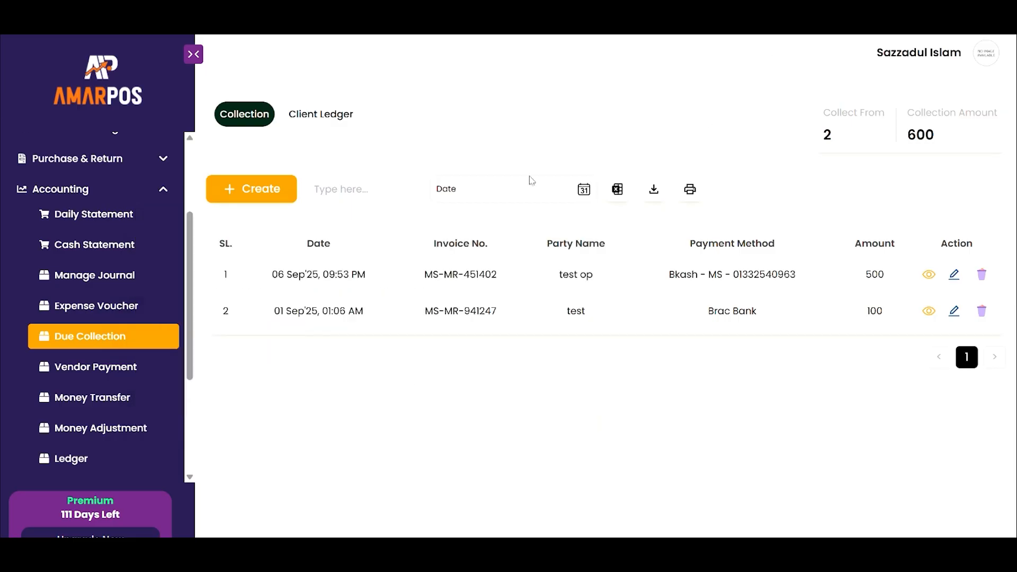
- Open the Client Ledger and review the clients' due amounts
{"action": "left_click", "coordinate": [308, 123]}
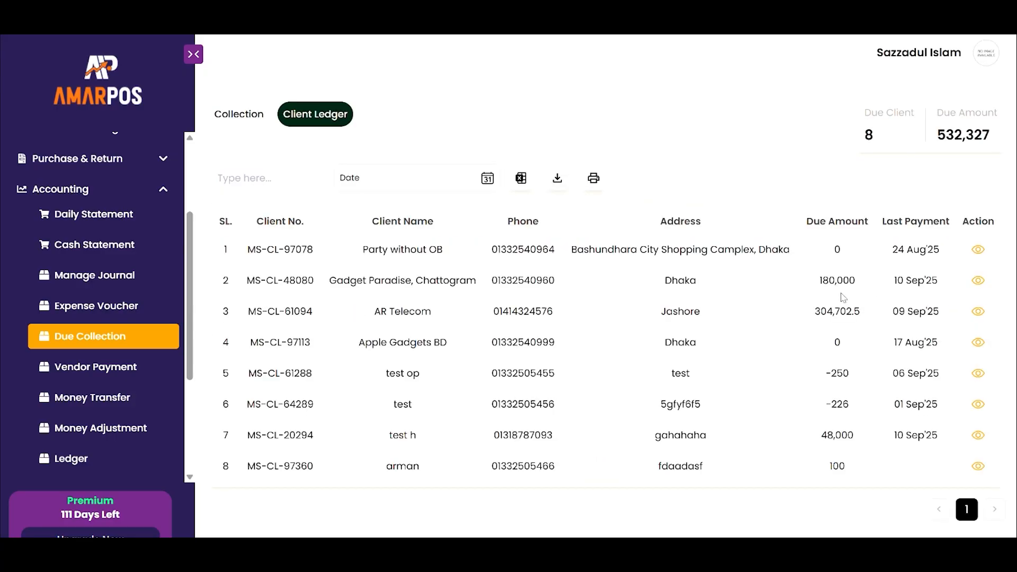
{"action": "left_click_drag", "start_coordinate": [821, 284], "coordinate": [856, 281]}
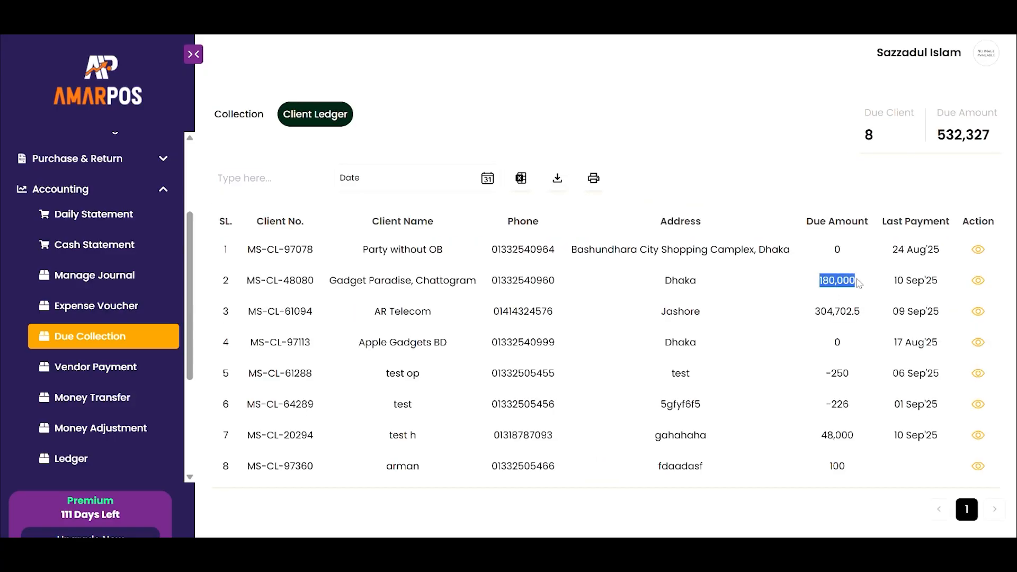
{"action": "left_click_drag", "start_coordinate": [815, 312], "coordinate": [862, 312]}
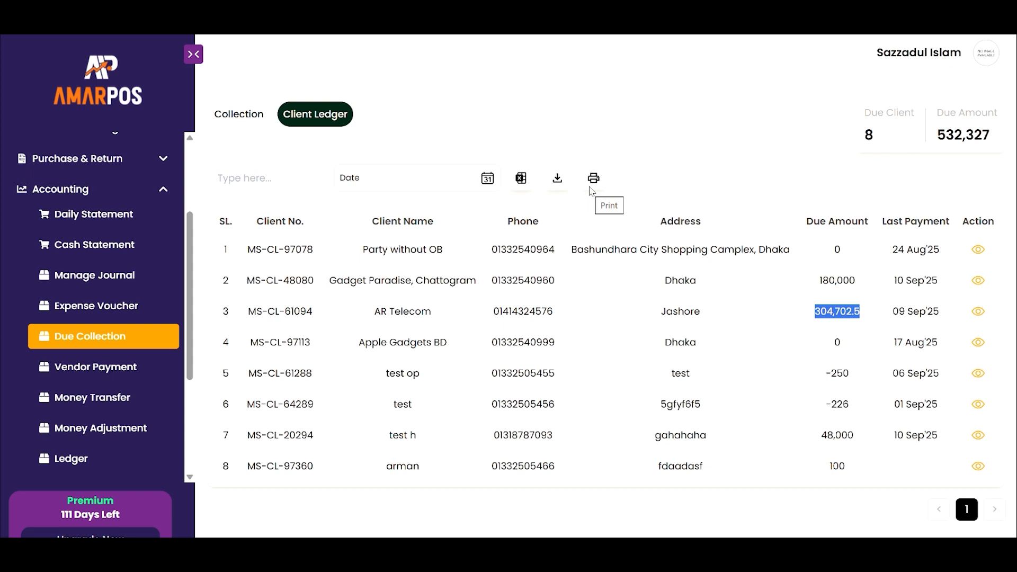
- Start a new due collection for the client Party without OB and inspect the client's details
{"action": "left_click", "coordinate": [248, 112]}
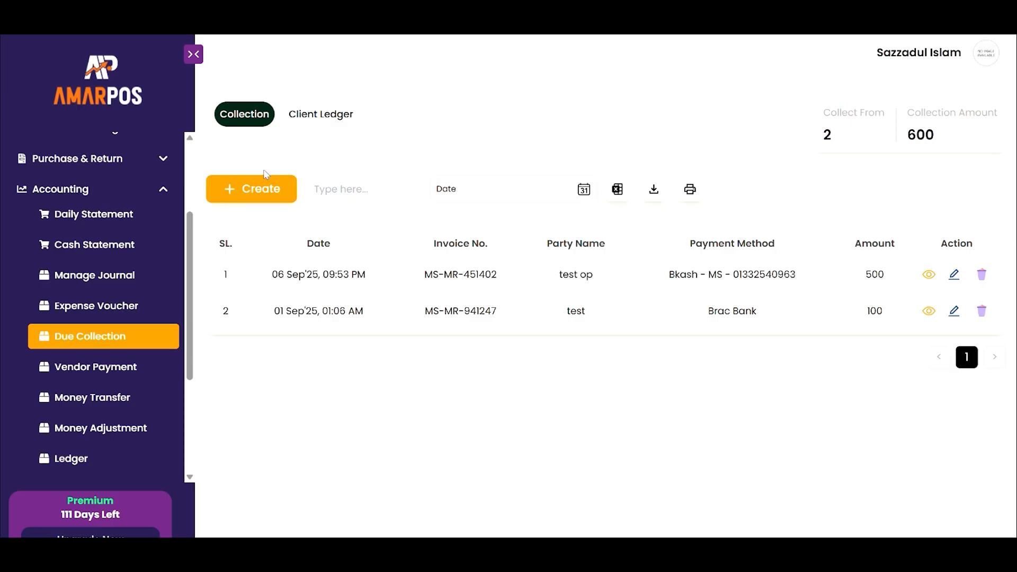
{"action": "left_click", "coordinate": [241, 202]}
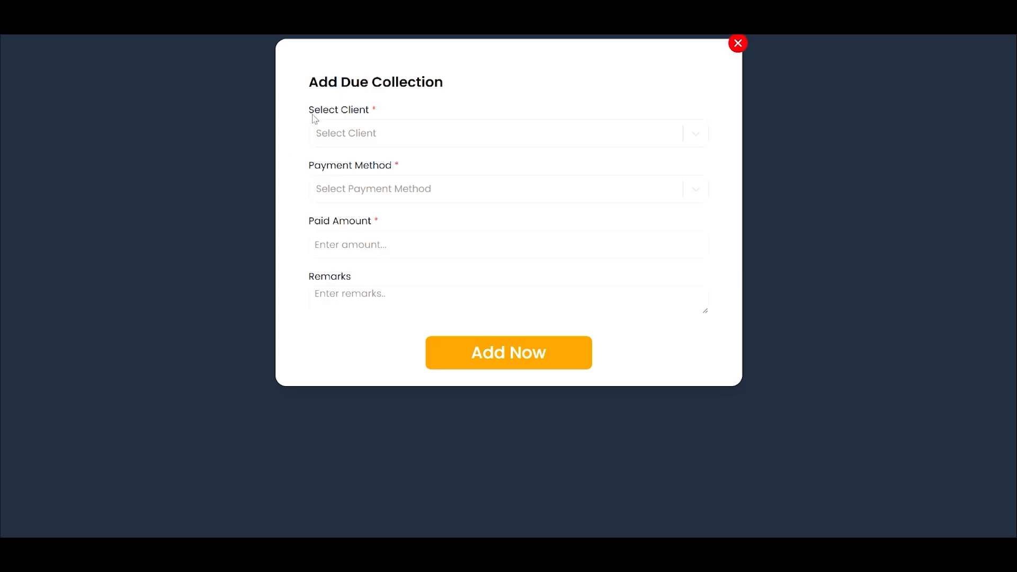
{"action": "left_click", "coordinate": [367, 139]}
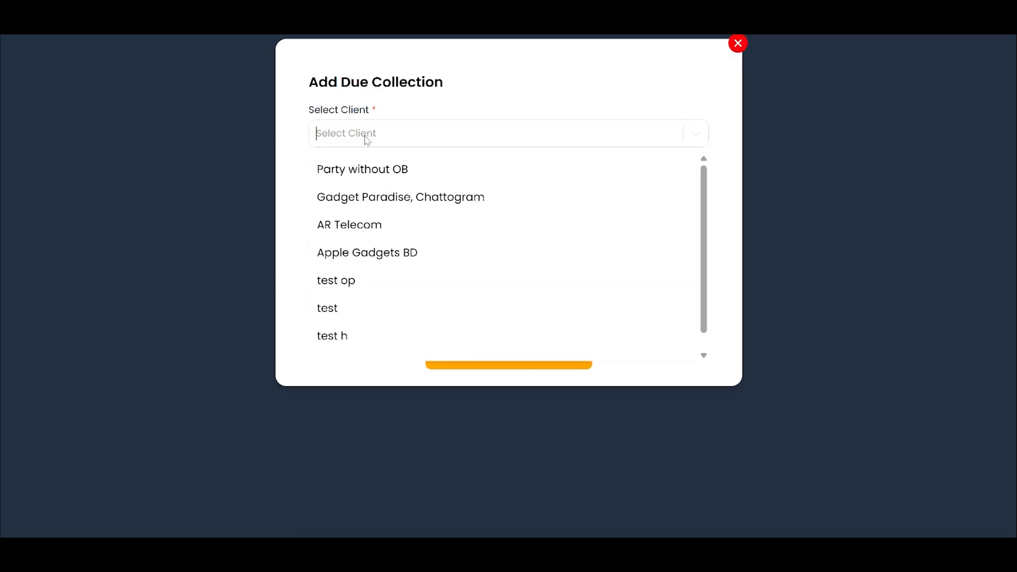
{"action": "left_click", "coordinate": [359, 168]}
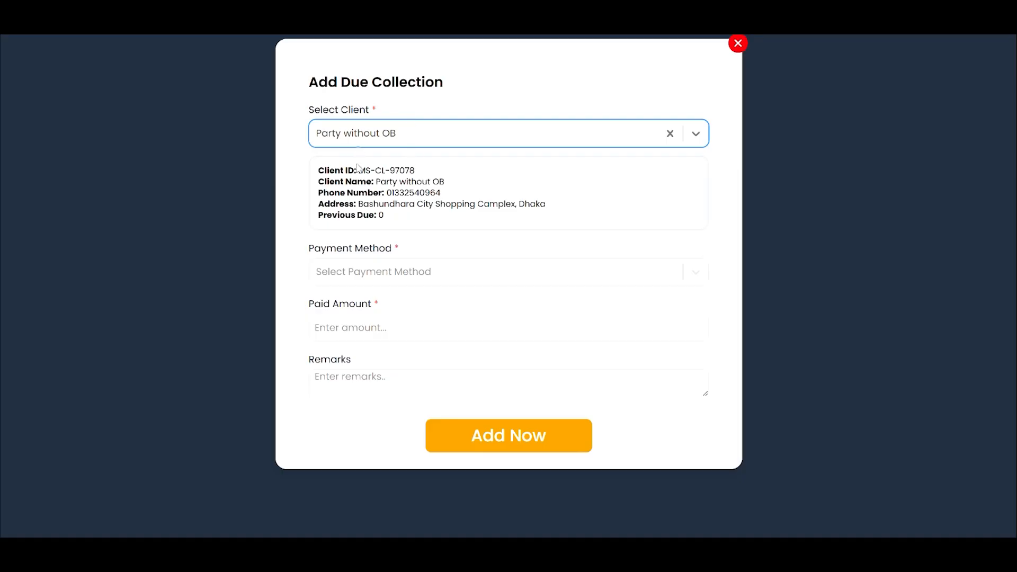
{"action": "left_click_drag", "start_coordinate": [358, 170], "coordinate": [411, 168]}
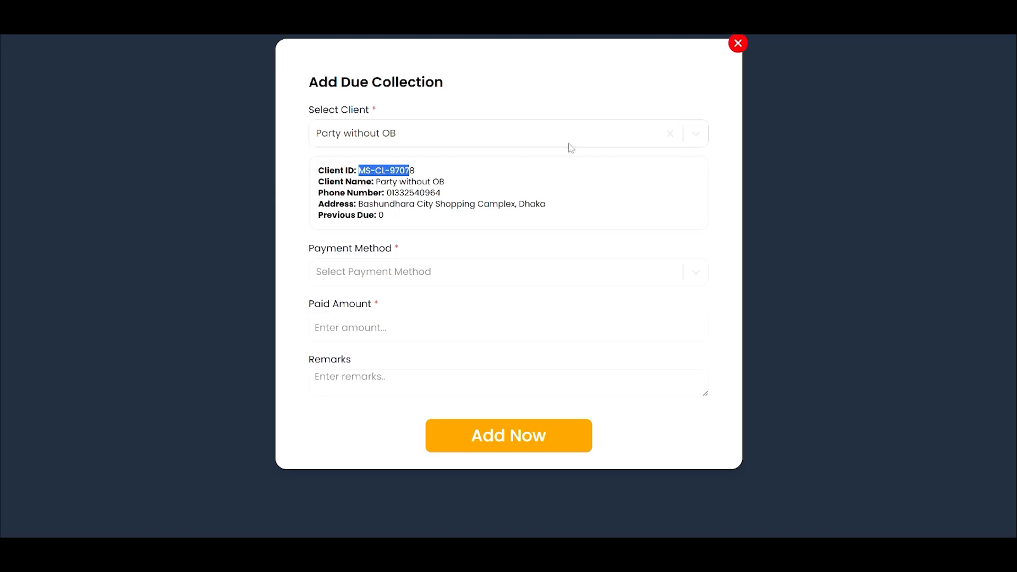
- Record the due collection with Cash On Hand - MS as payment method and a paid amount of 200
{"action": "left_click", "coordinate": [401, 270]}
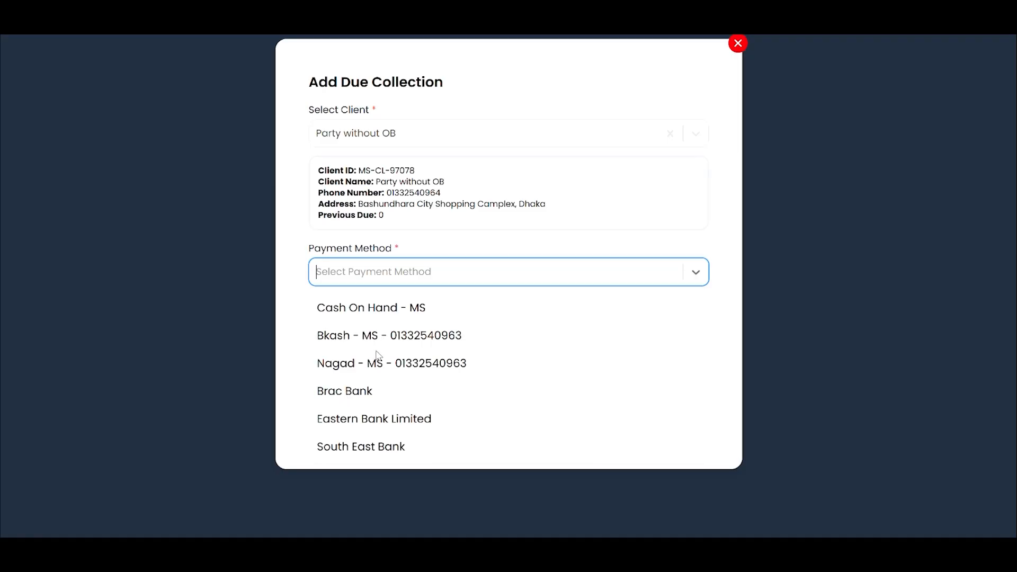
{"action": "left_click", "coordinate": [438, 314]}
{"action": "left_click", "coordinate": [408, 326]}
{"action": "type", "text": "200"}
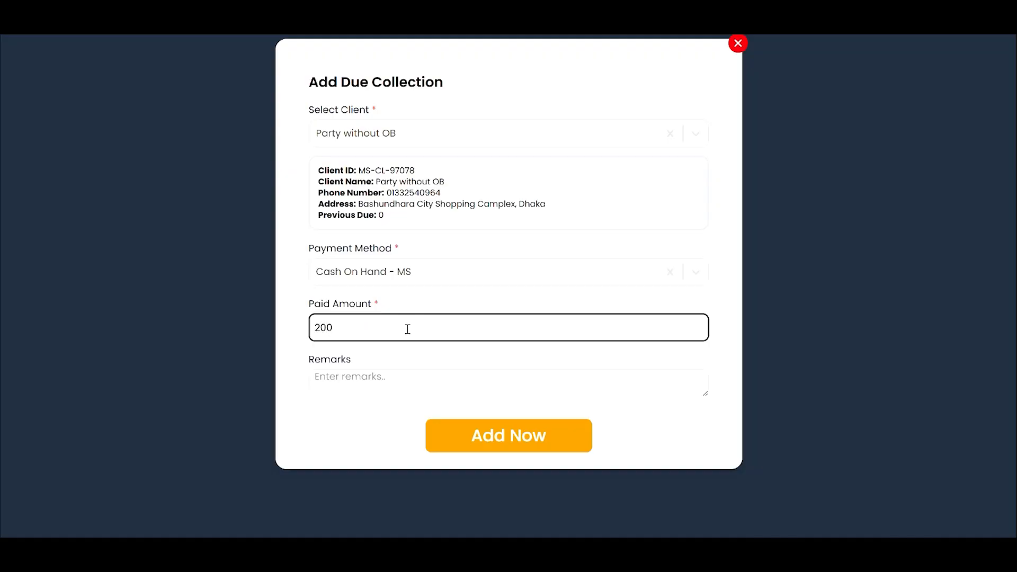
{"action": "left_click", "coordinate": [397, 387]}
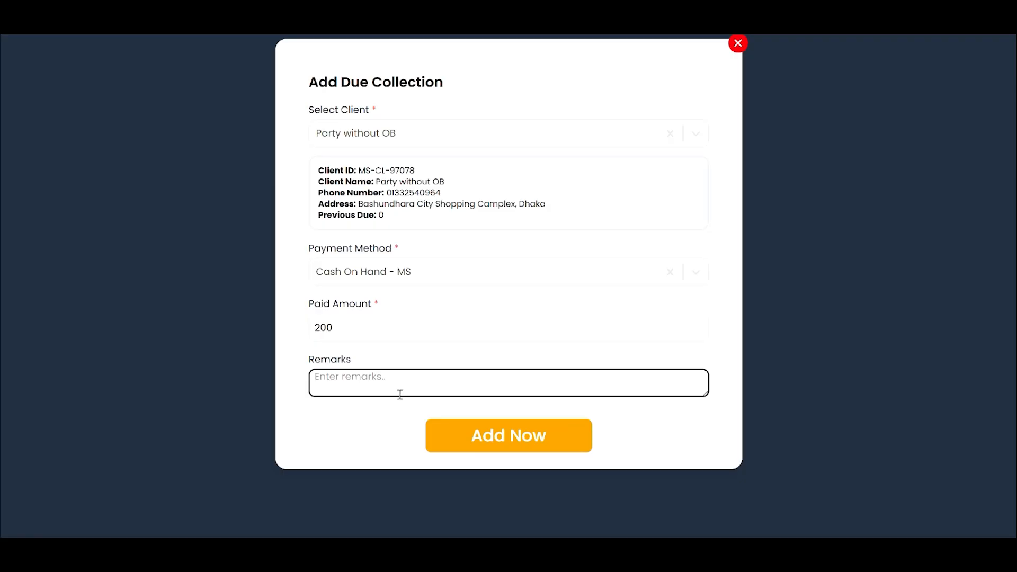
{"action": "left_click", "coordinate": [456, 431]}
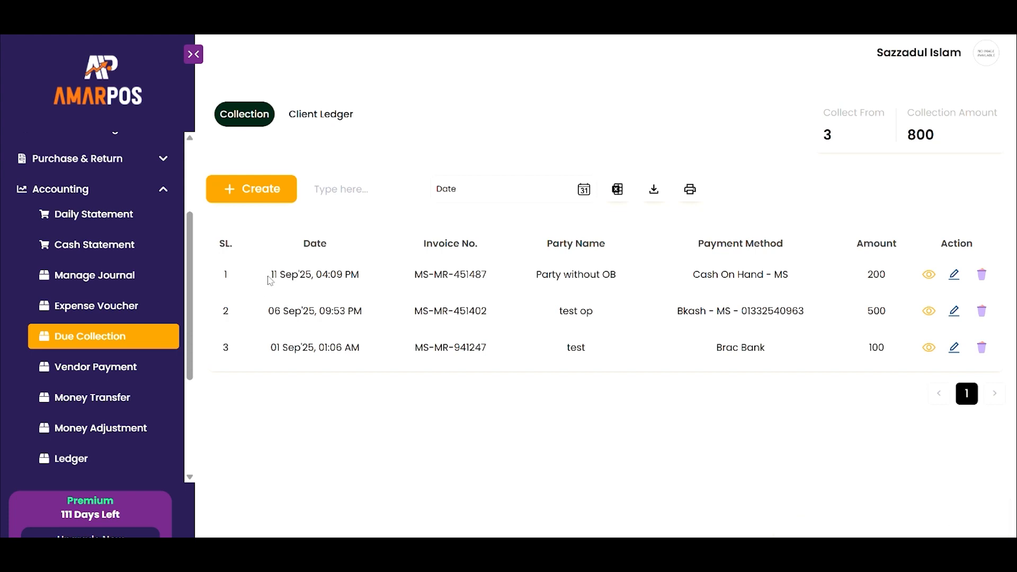
- Review the new collection's date, party and amount in the list and open its due collection invoice
{"action": "left_click_drag", "start_coordinate": [270, 280], "coordinate": [393, 284]}
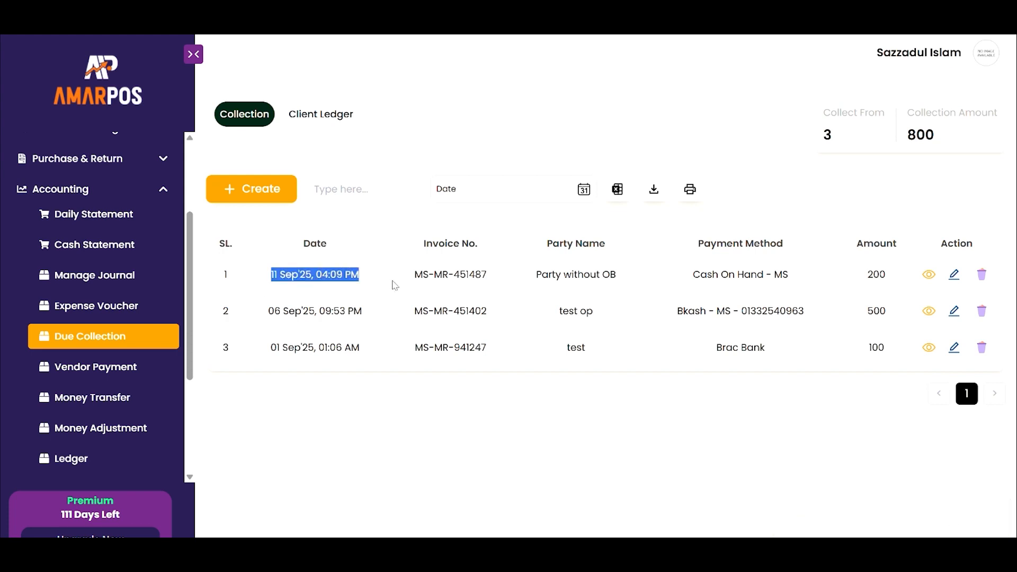
{"action": "left_click", "coordinate": [537, 281]}
{"action": "left_click_drag", "start_coordinate": [537, 280], "coordinate": [652, 282]}
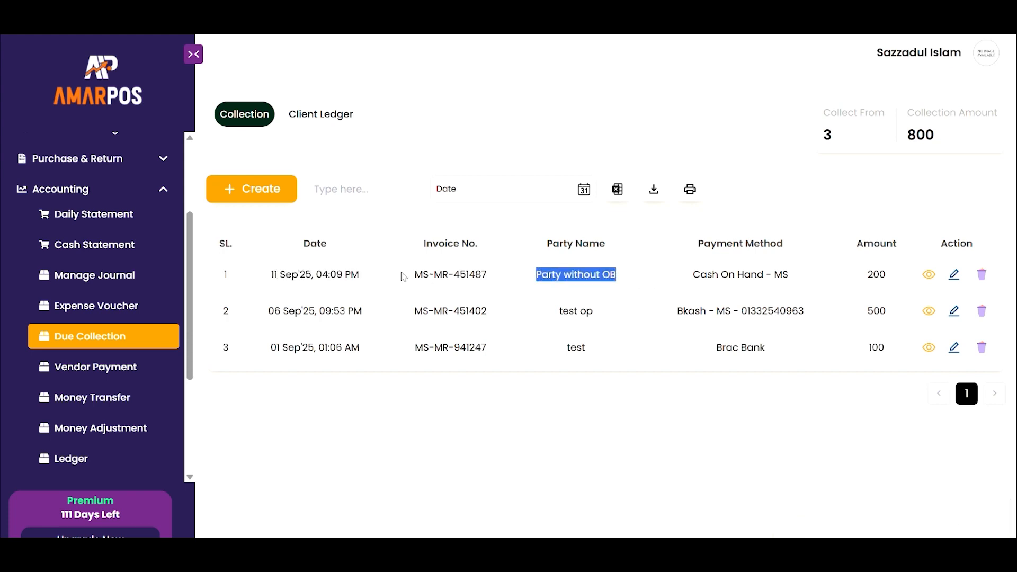
{"action": "left_click_drag", "start_coordinate": [867, 277], "coordinate": [895, 278]}
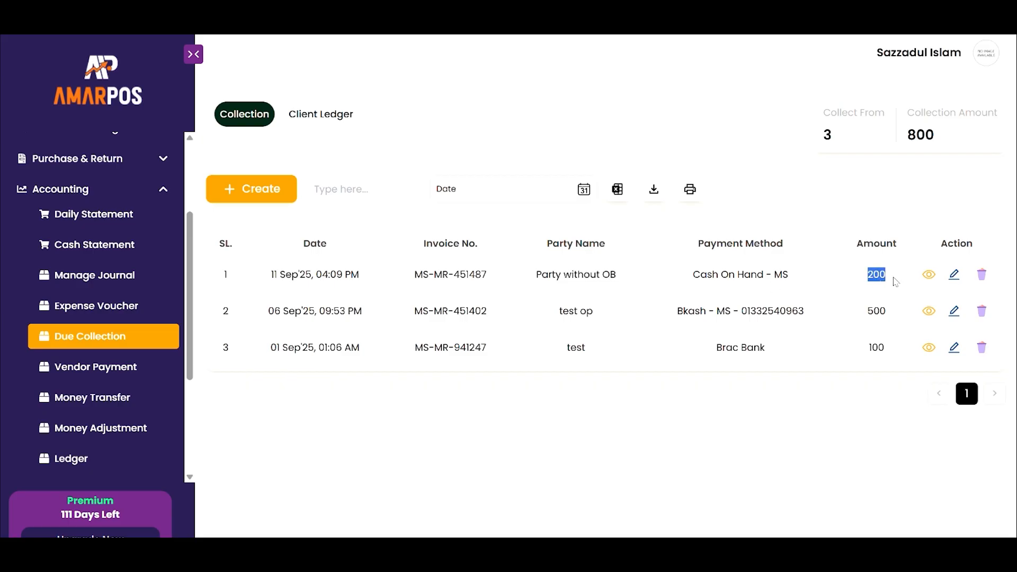
{"action": "left_click", "coordinate": [926, 281]}
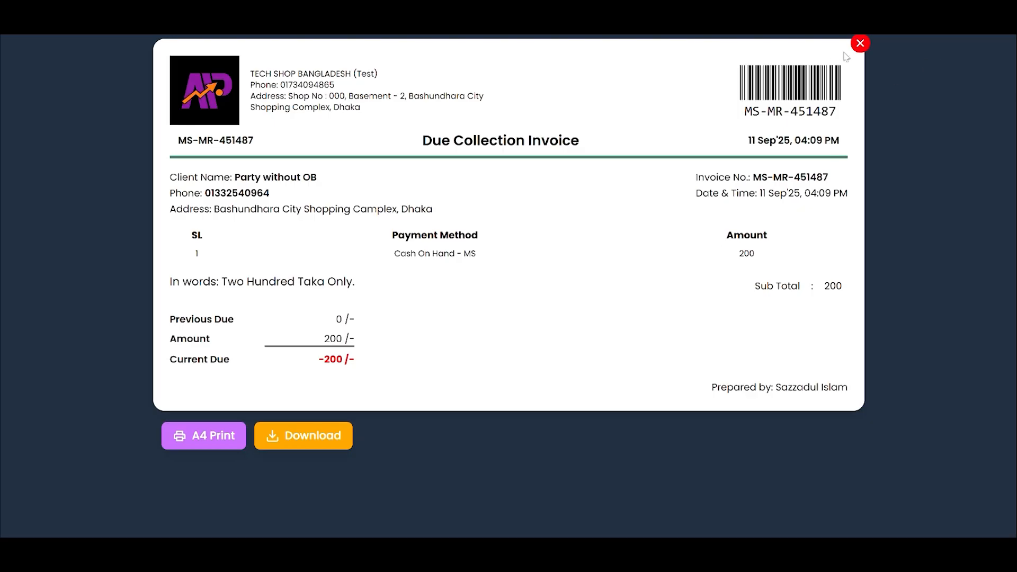
{"action": "left_click", "coordinate": [859, 45]}
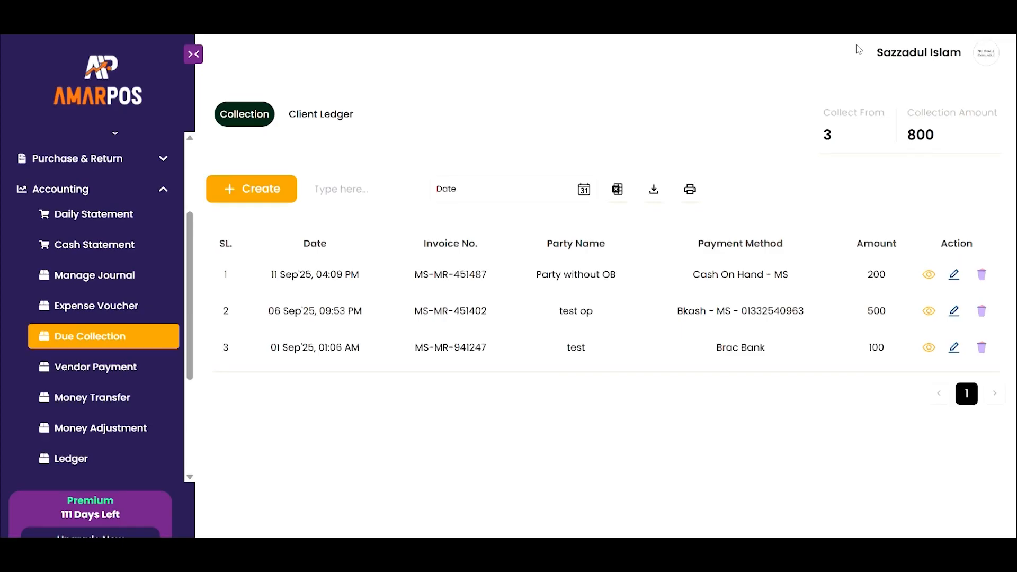
- Open the Vendor Payment page and review the vendors' due amounts in the Vendor Ledger
{"action": "left_click", "coordinate": [67, 379]}
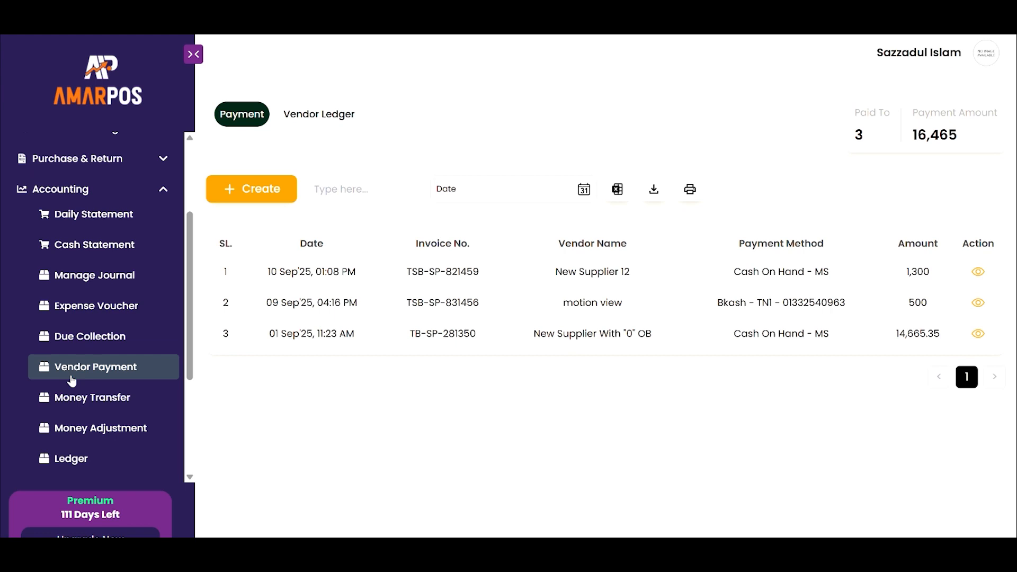
{"action": "left_click", "coordinate": [72, 379]}
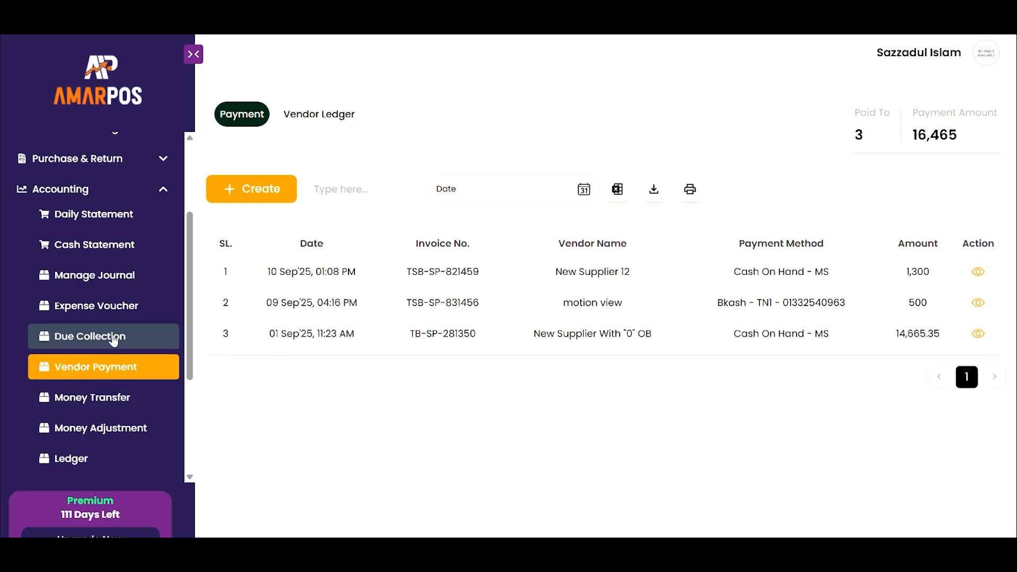
{"action": "left_click", "coordinate": [318, 115]}
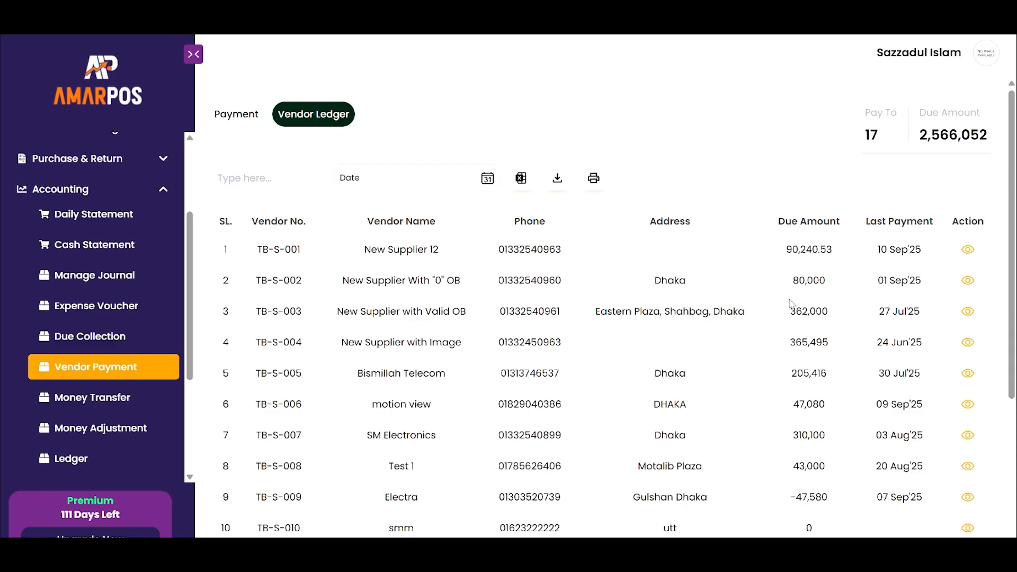
{"action": "left_click_drag", "start_coordinate": [788, 244], "coordinate": [847, 248]}
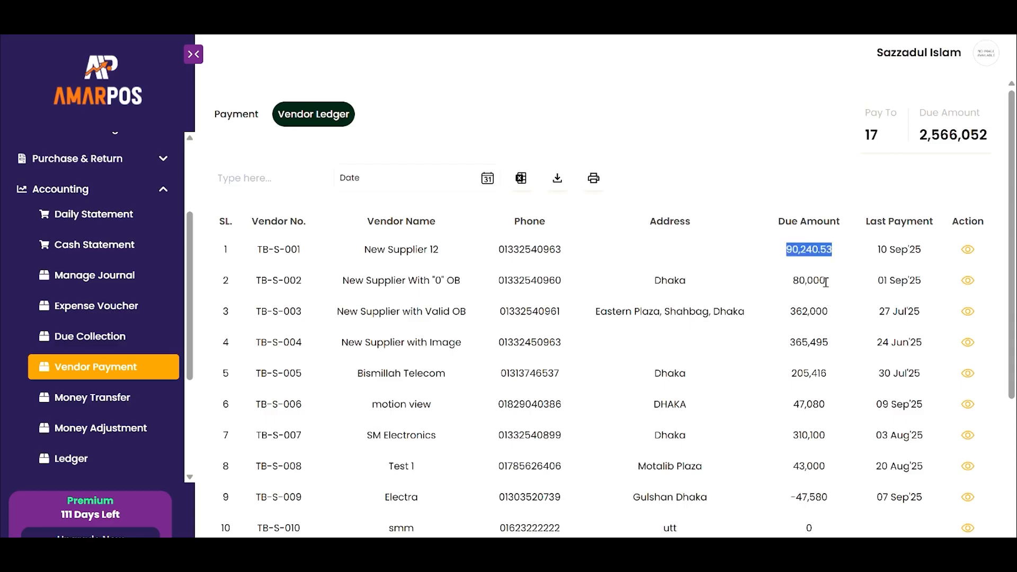
{"action": "left_click", "coordinate": [246, 125]}
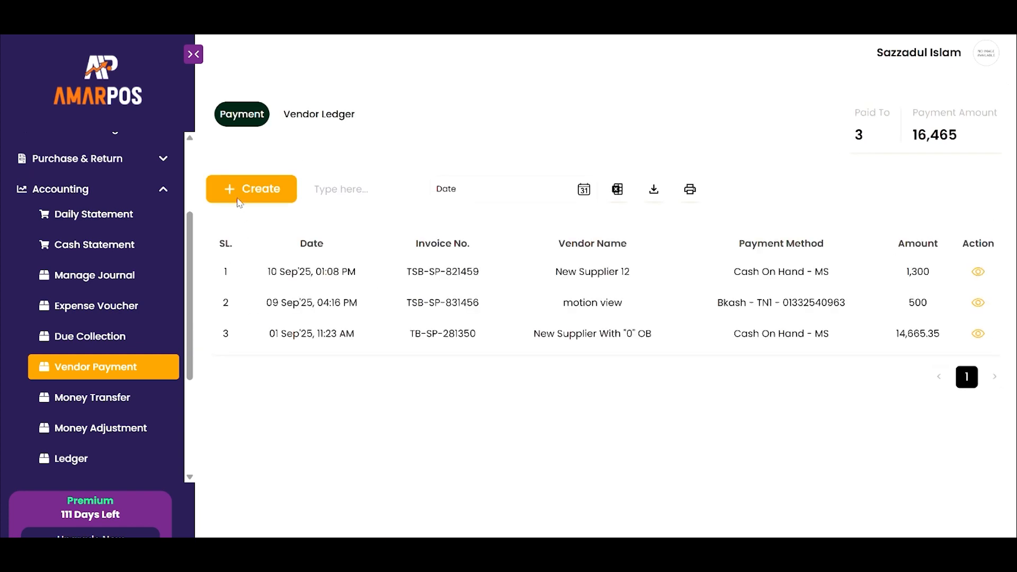
- Start a new vendor due payment for New Supplier With "0" OB and inspect the supplier's details
{"action": "left_click", "coordinate": [278, 198]}
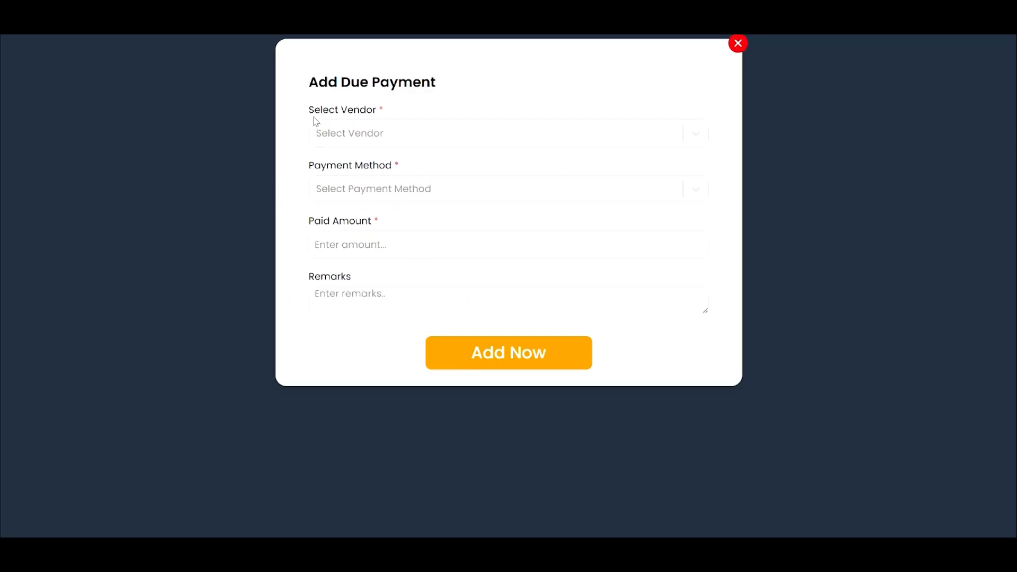
{"action": "left_click", "coordinate": [391, 134]}
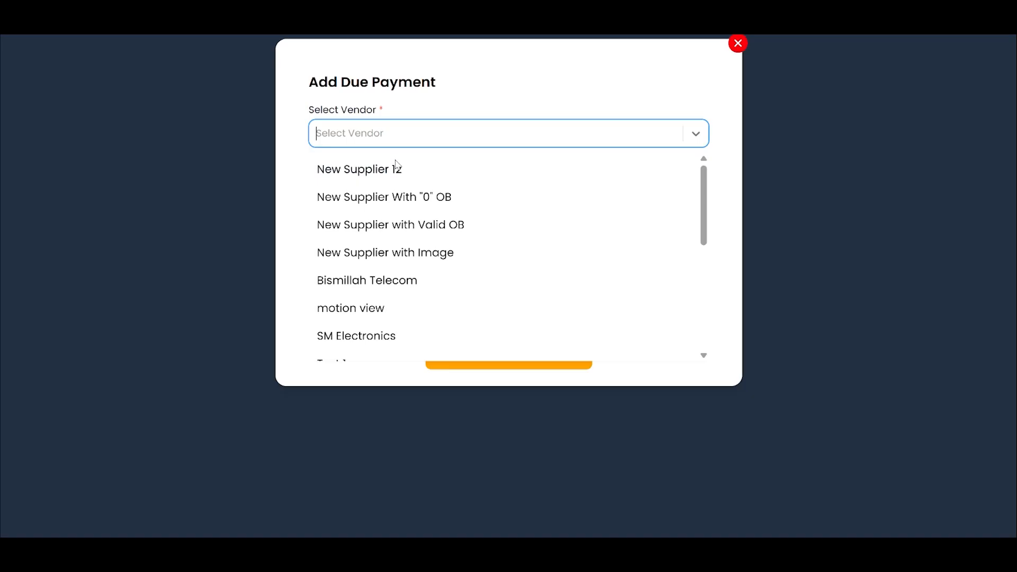
{"action": "left_click", "coordinate": [374, 197]}
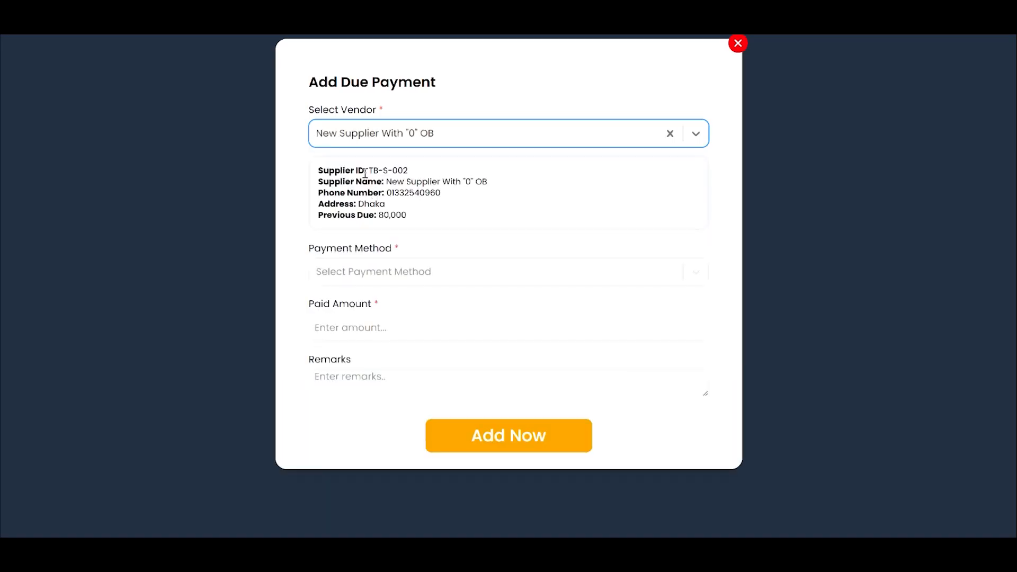
{"action": "left_click_drag", "start_coordinate": [369, 170], "coordinate": [450, 200]}
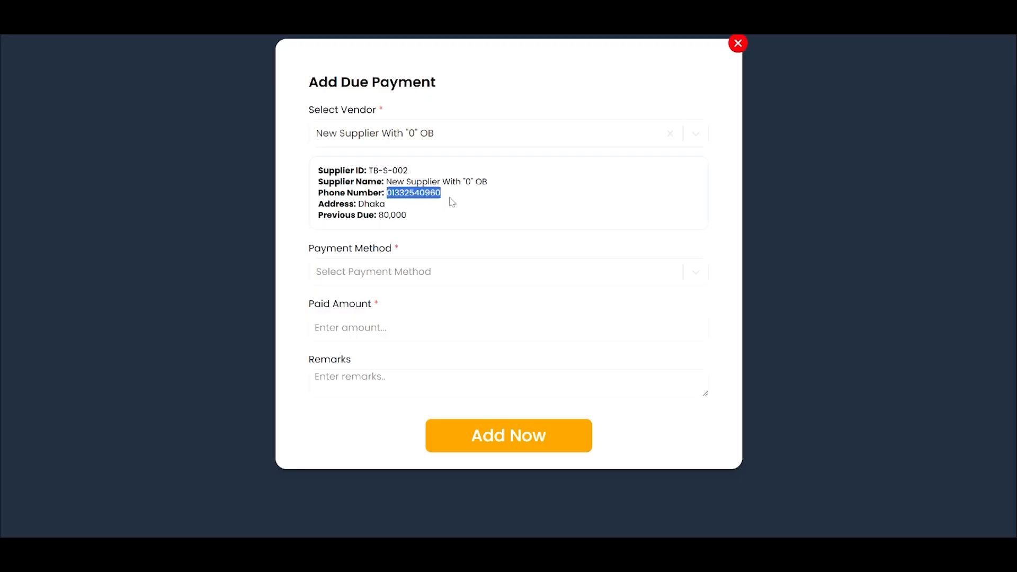
{"action": "left_click_drag", "start_coordinate": [378, 215], "coordinate": [408, 215]}
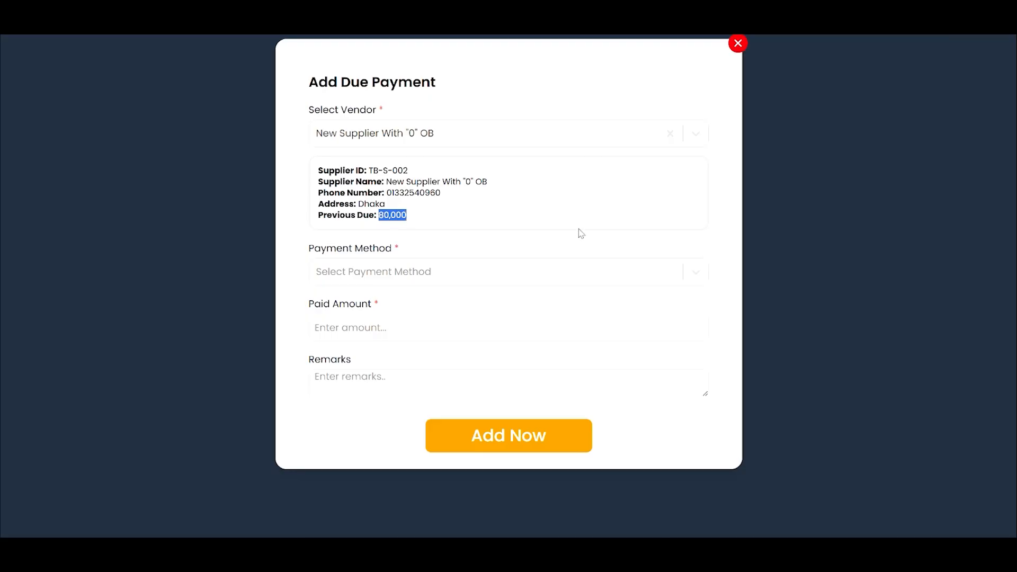
- Add the vendor payment of 120 via Cash On Hand - MS and view its due payment invoice
{"action": "left_click", "coordinate": [384, 275]}
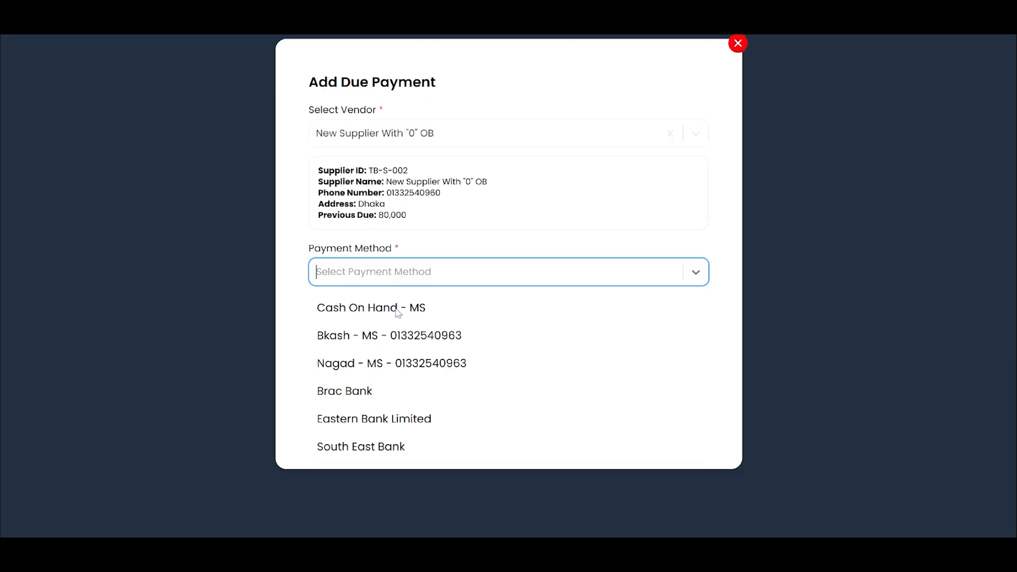
{"action": "left_click", "coordinate": [496, 274]}
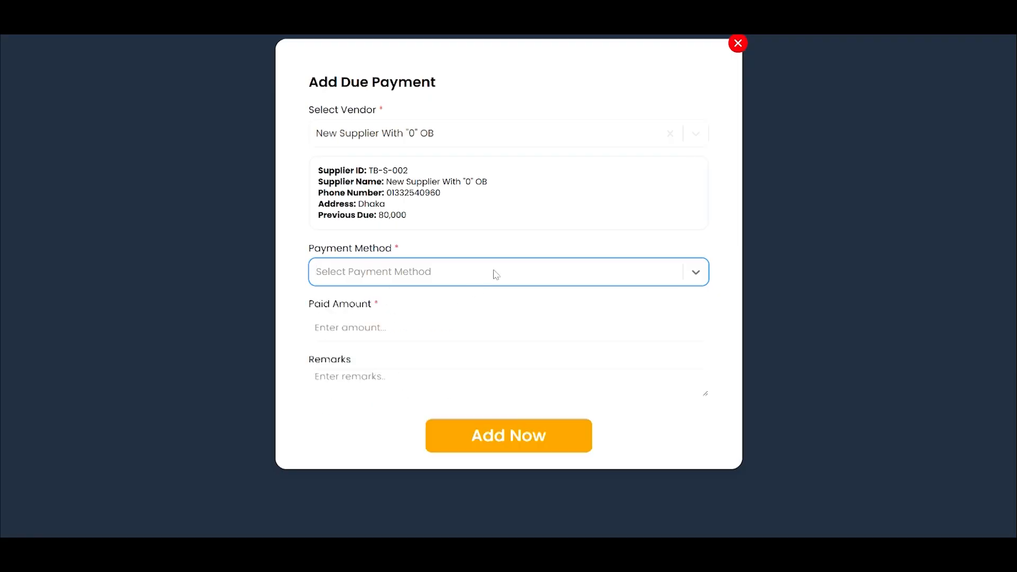
{"action": "left_click", "coordinate": [413, 271]}
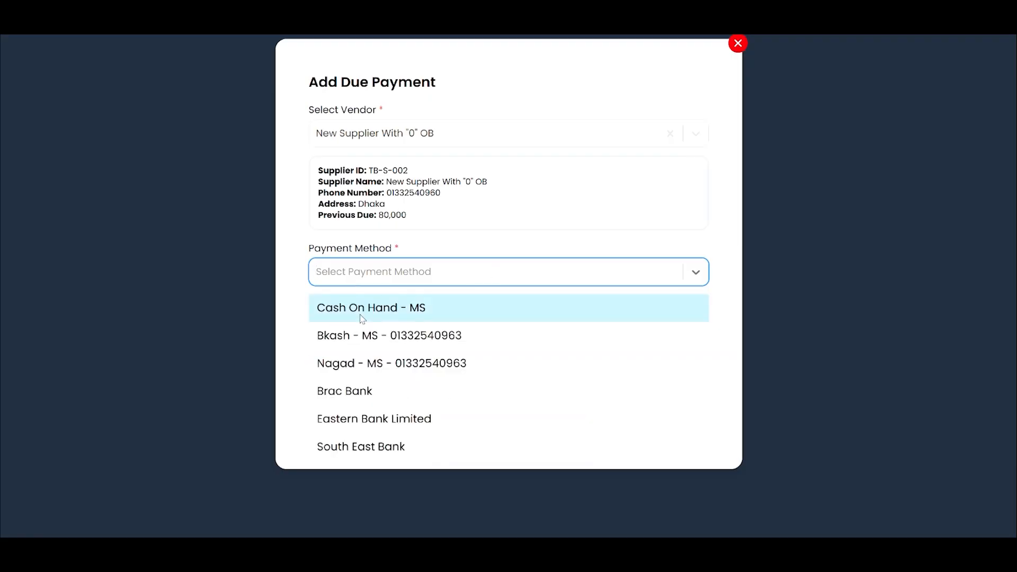
{"action": "left_click", "coordinate": [355, 307]}
{"action": "left_click", "coordinate": [360, 333]}
{"action": "type", "text": "1"}
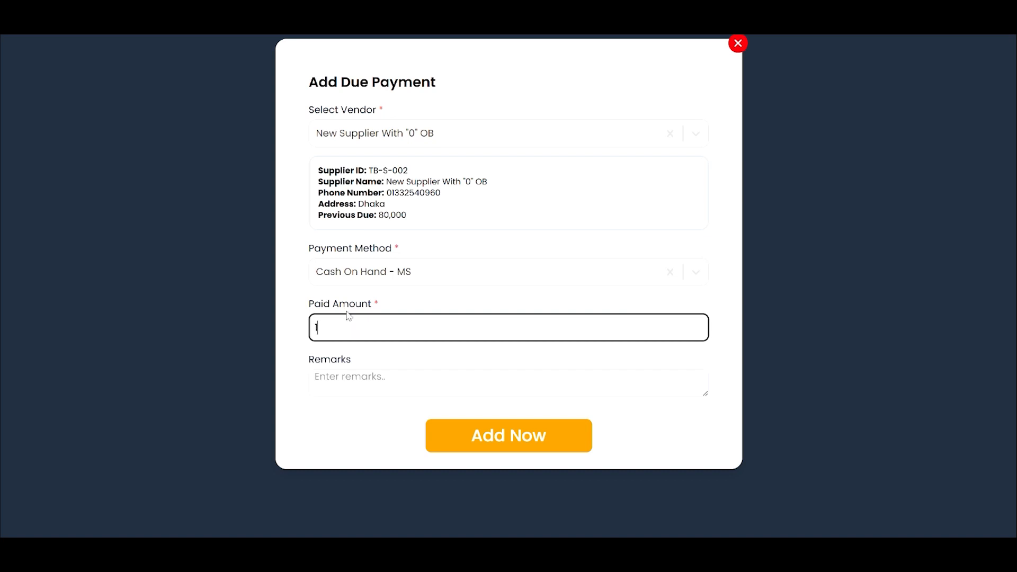
{"action": "type", "text": "20"}
{"action": "left_click", "coordinate": [520, 448]}
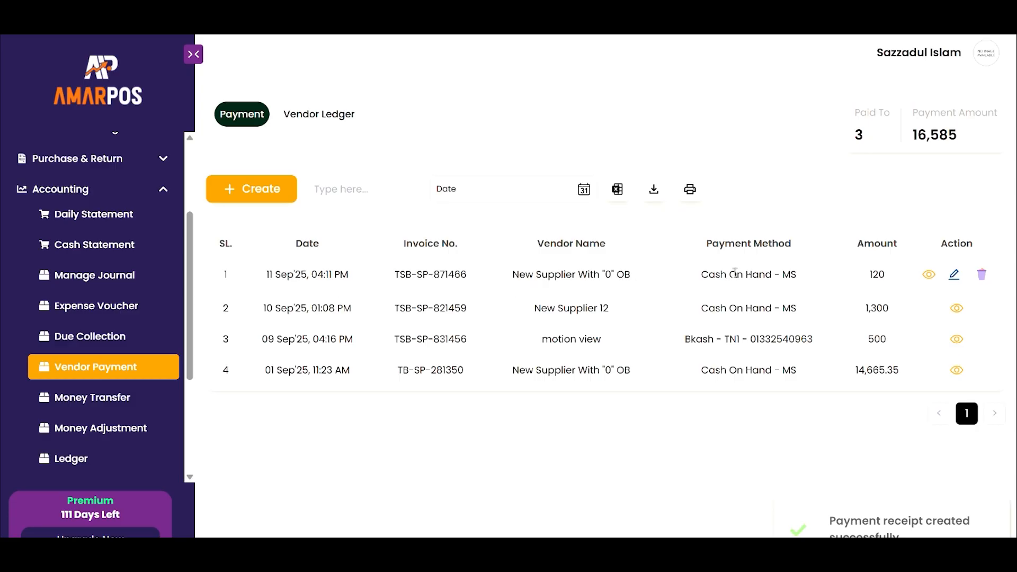
{"action": "left_click", "coordinate": [928, 275]}
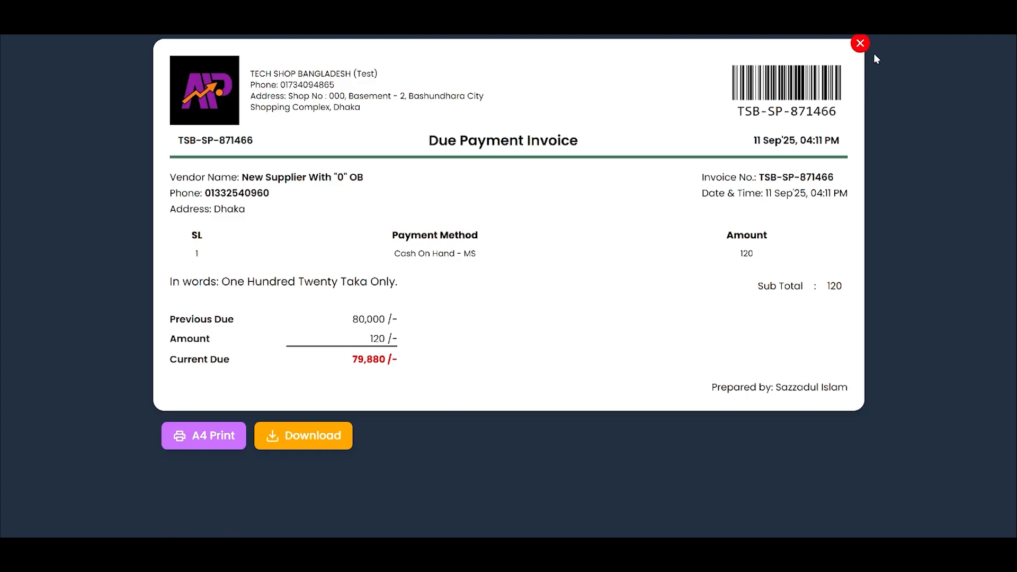
{"action": "left_click", "coordinate": [860, 44]}
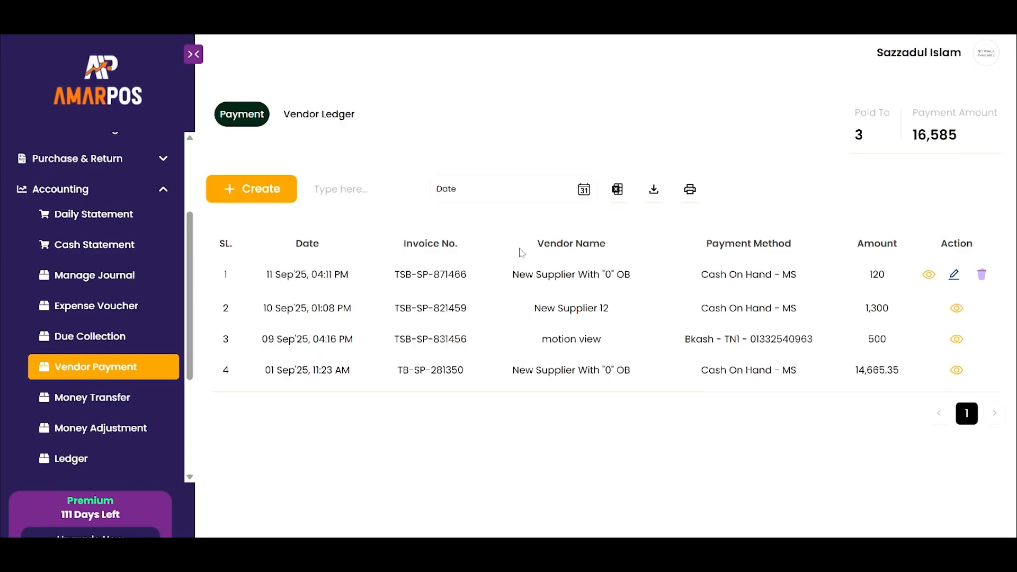